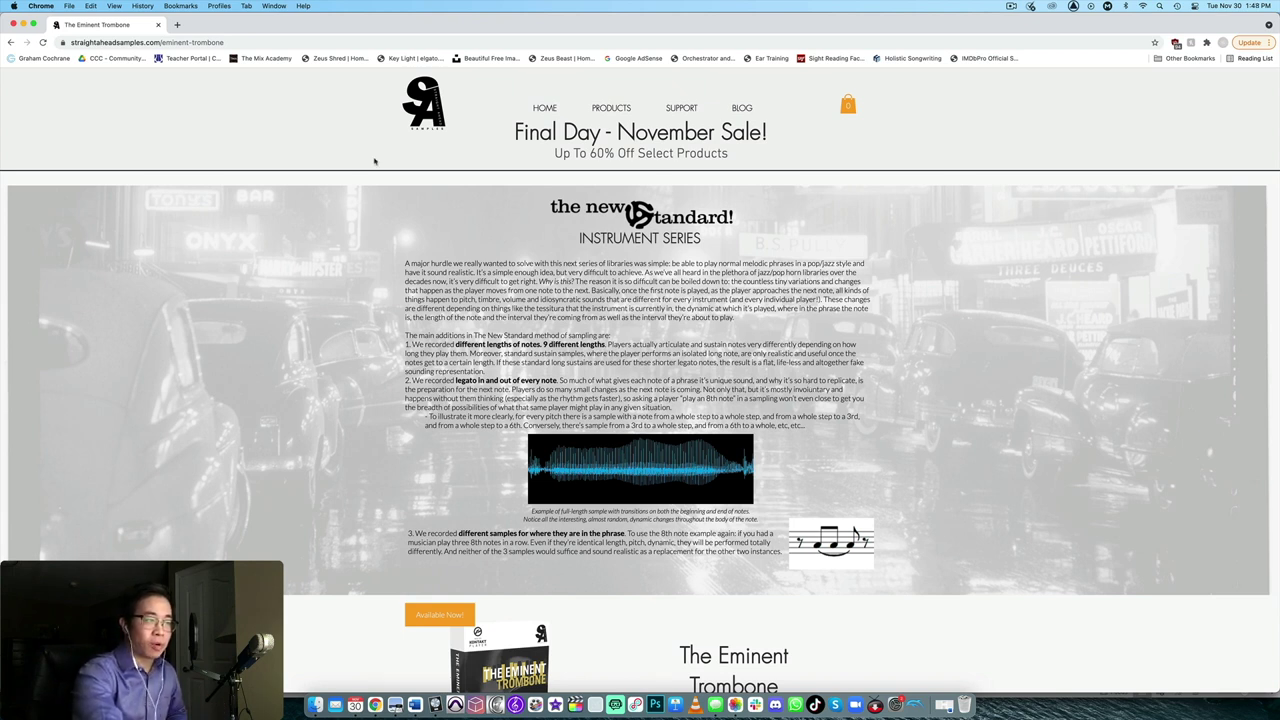
- Review the New Standard instrument series description and The Eminent Trombone's product header on the web page
mouse_move(611, 108)
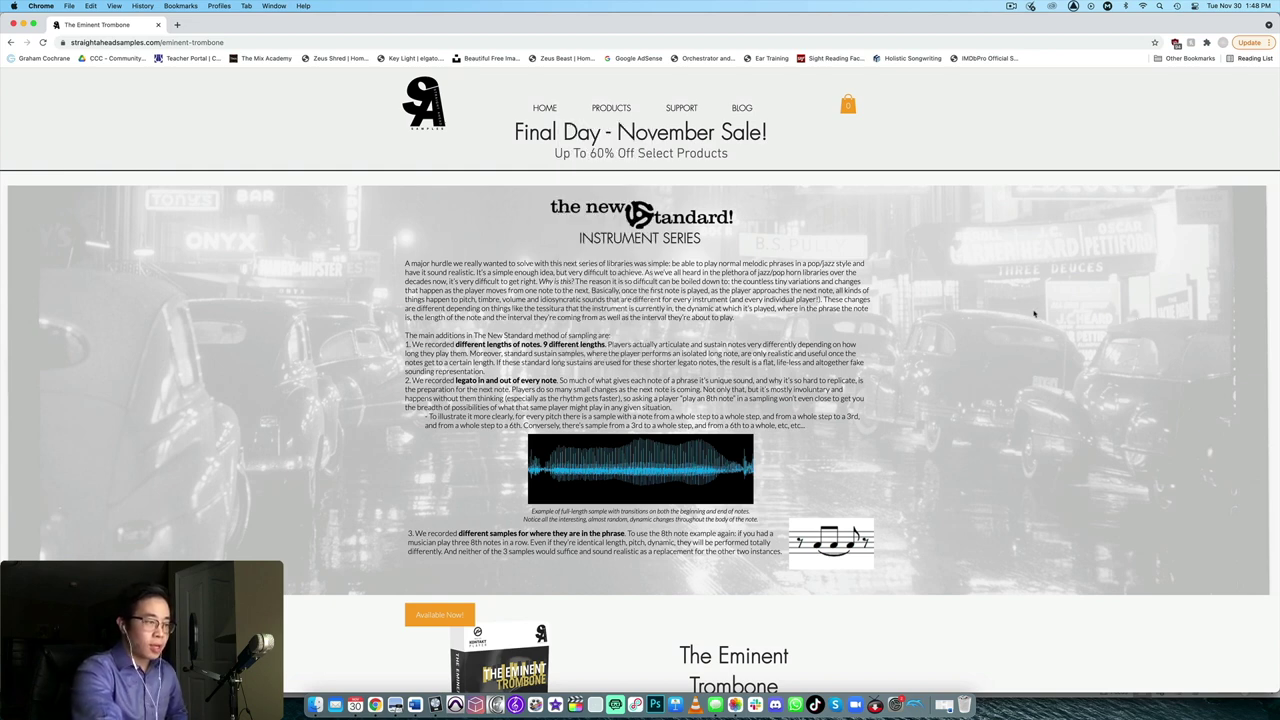
scroll(983, 328, "down", 3)
scroll(983, 328, "up", 4)
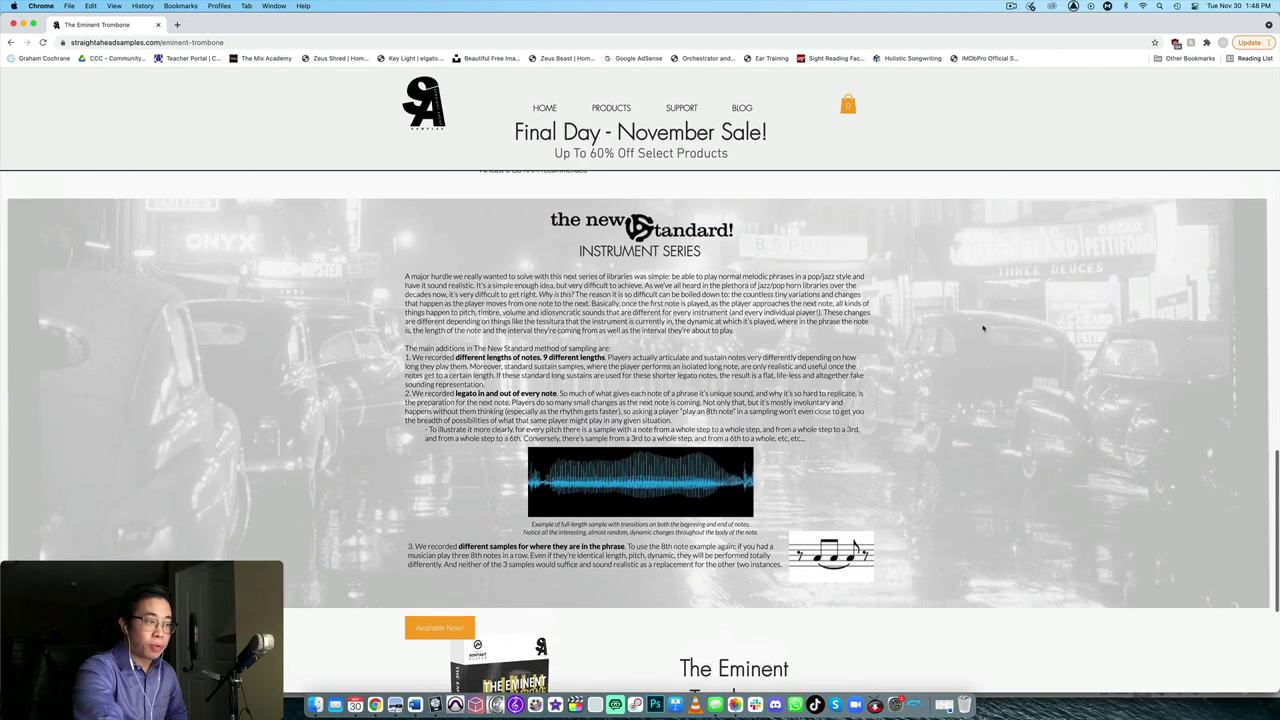
scroll(983, 328, "up", 2)
scroll(985, 330, "down", 1)
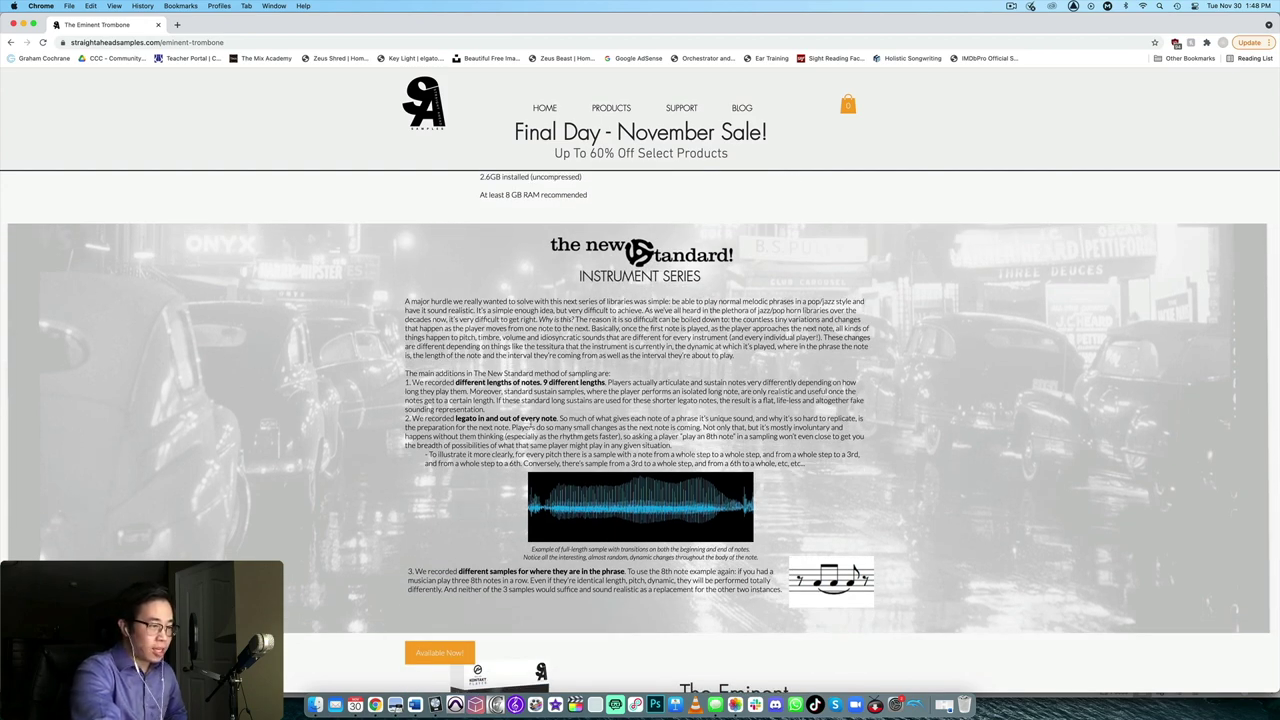
scroll(703, 403, "up", 15)
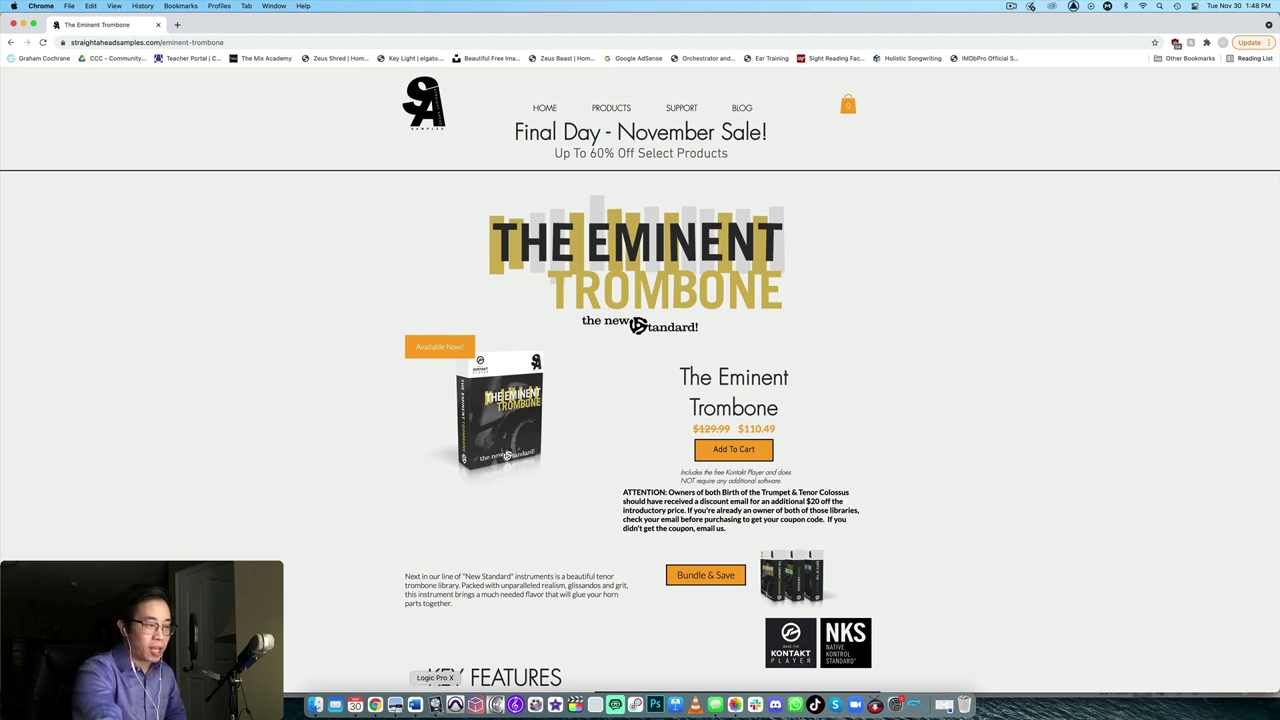
- Switch to Logic Pro X and find The Eminent Trombone's instrument patch in Kontakt's library list
left_click(435, 705)
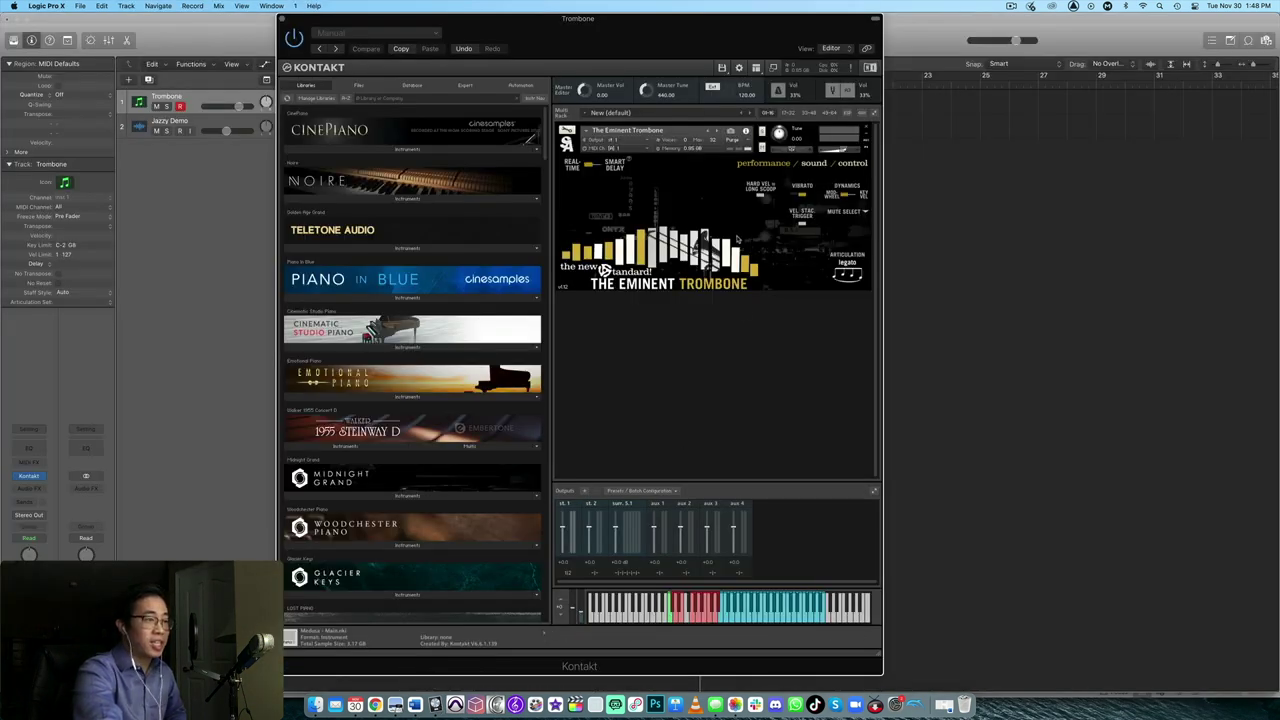
left_click_drag(675, 33, 686, 33)
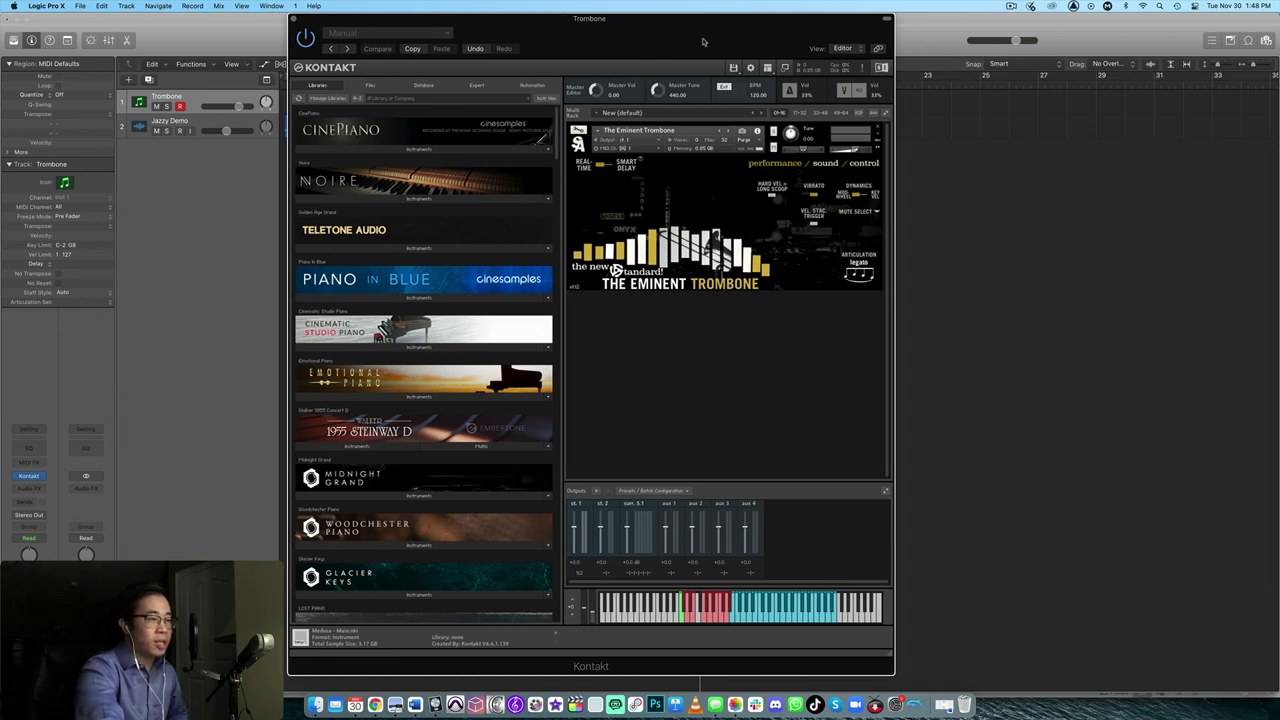
scroll(439, 292, "down", 20)
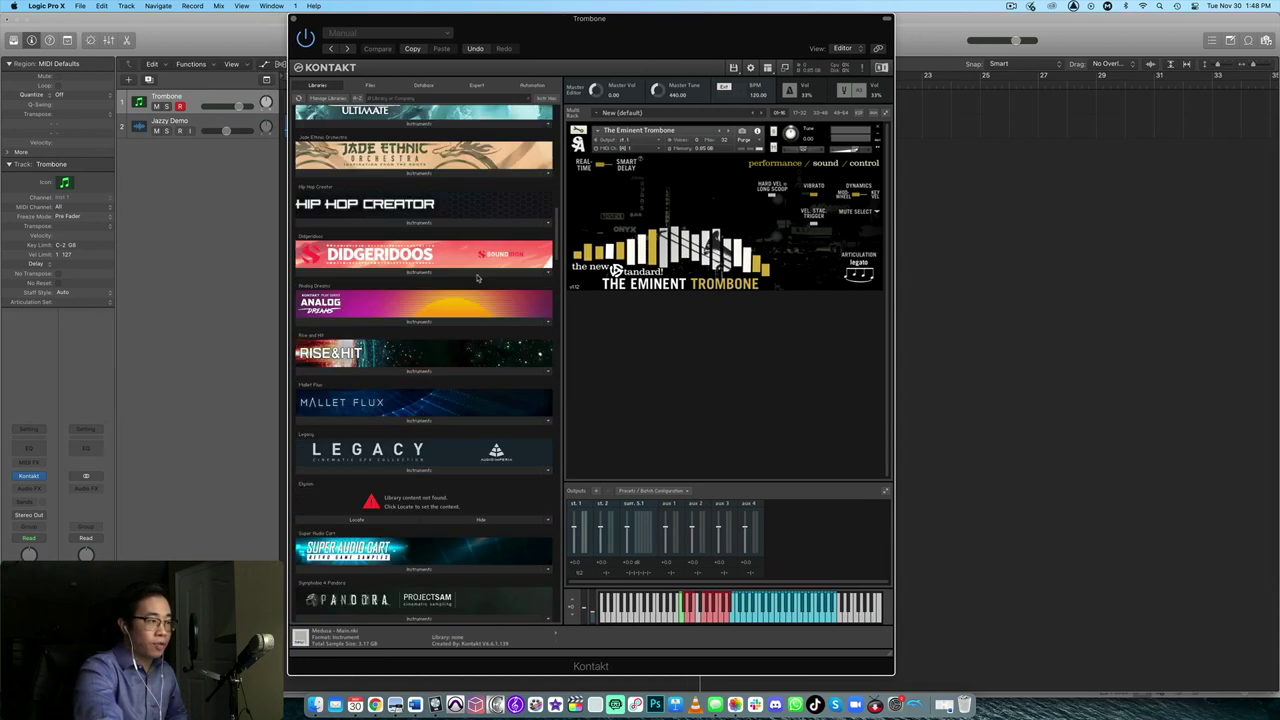
scroll(478, 279, "down", 20)
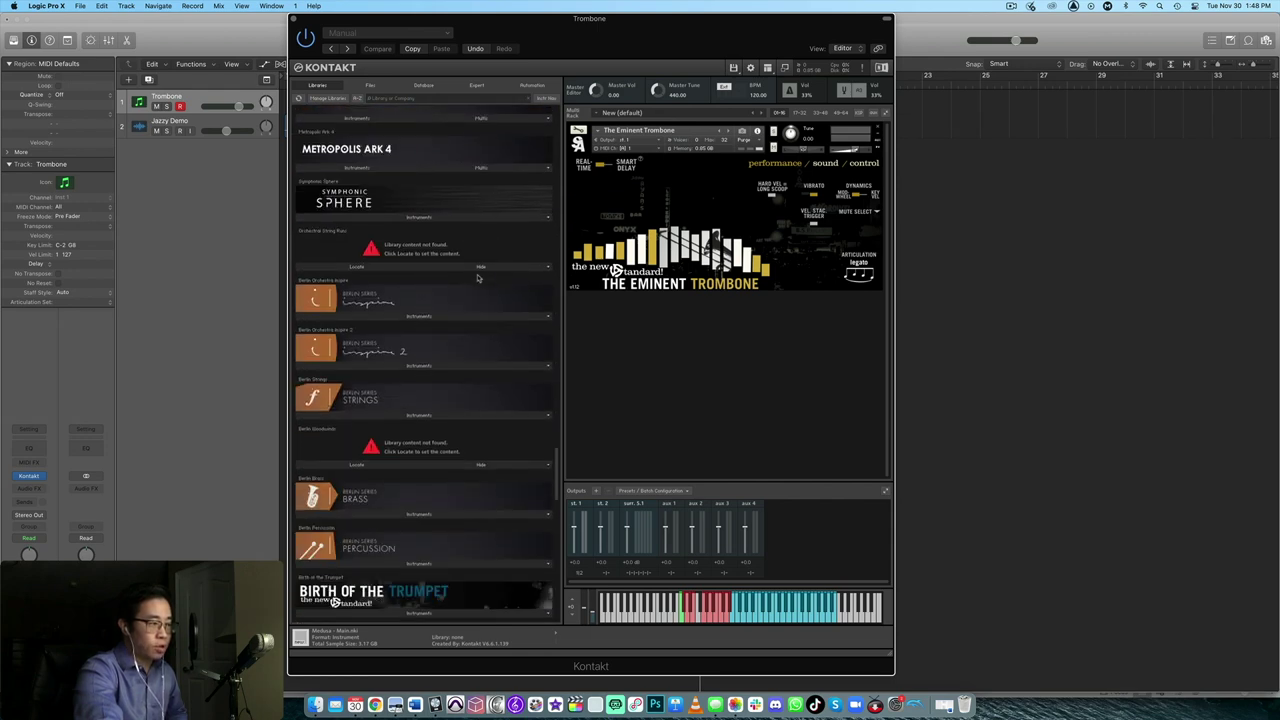
scroll(478, 279, "up", 1)
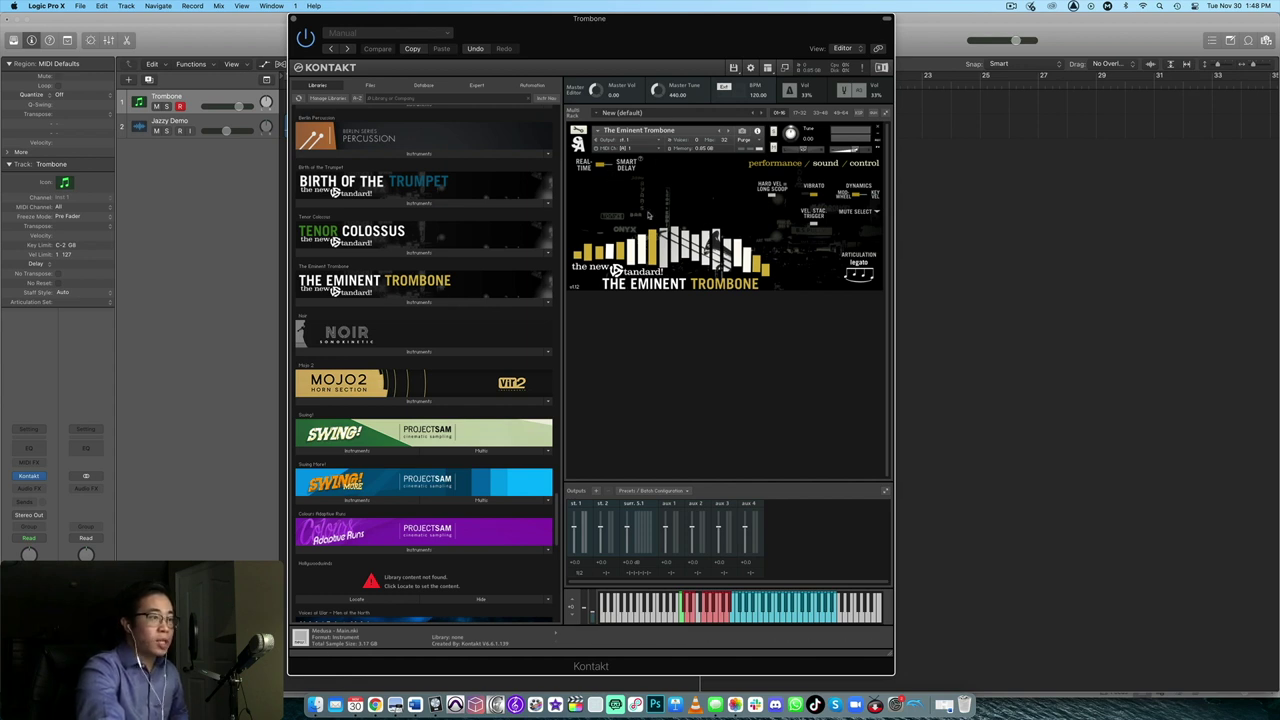
left_click(309, 302)
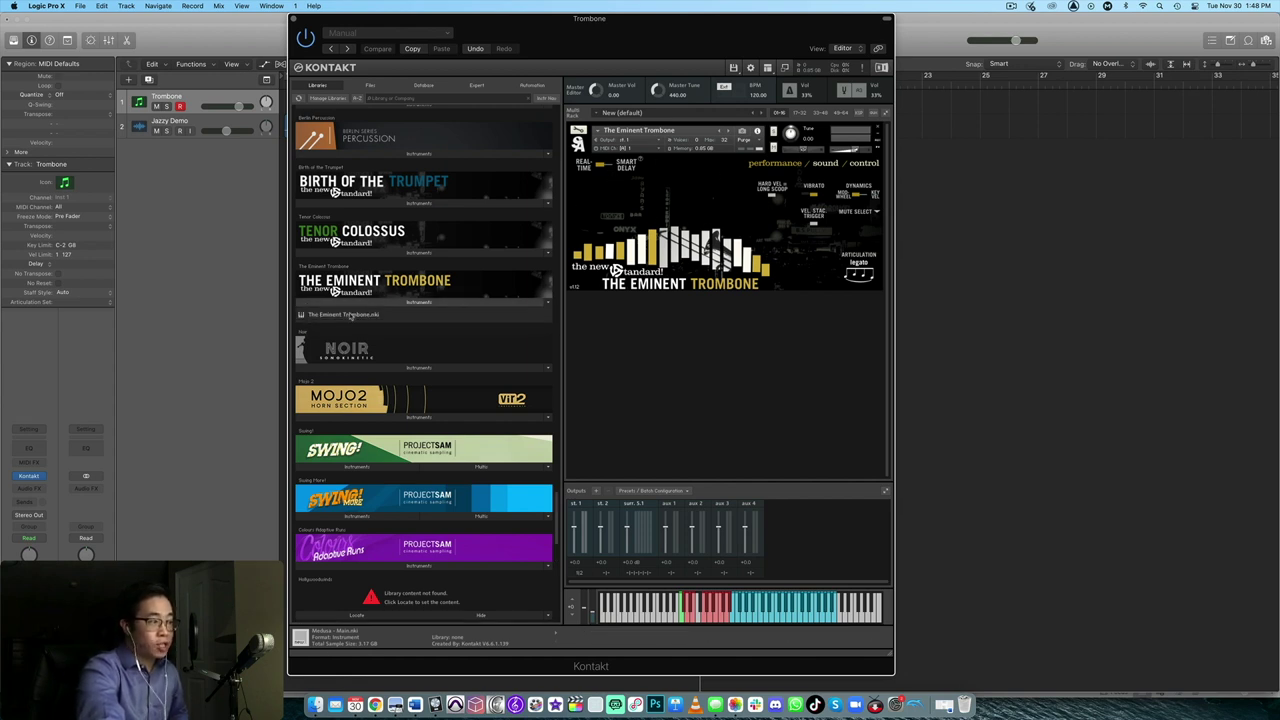
left_click(396, 304)
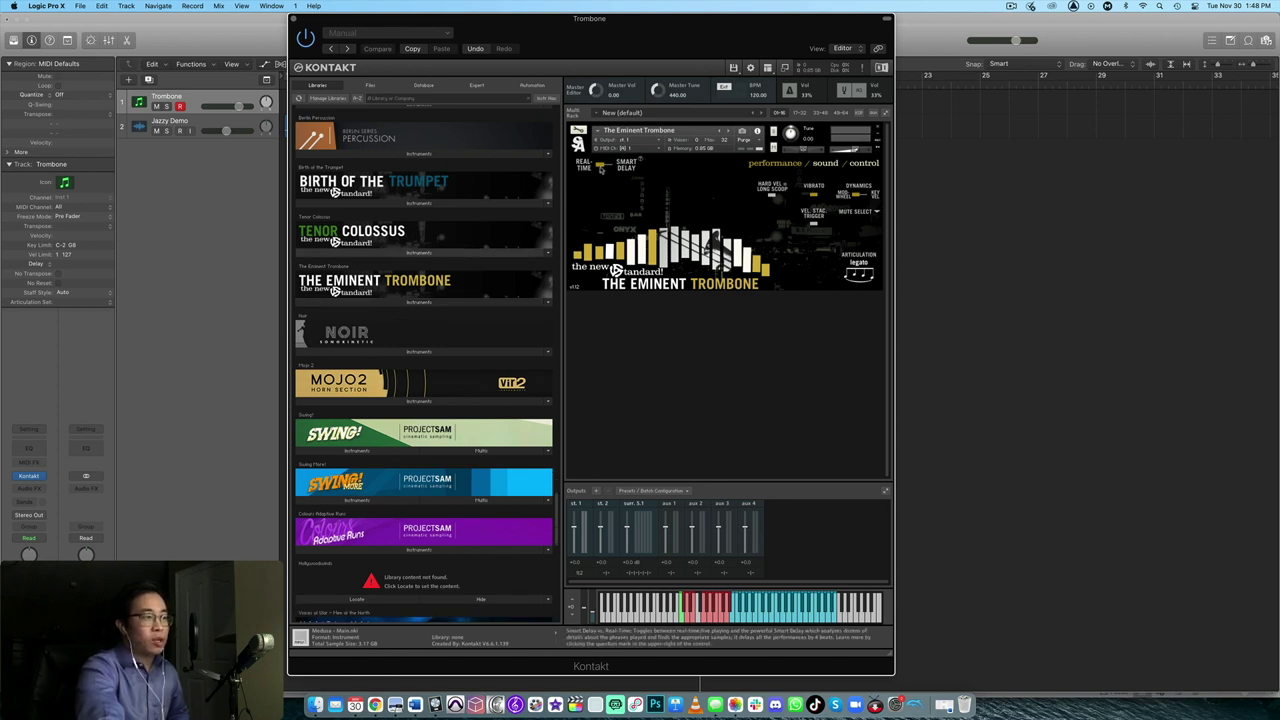
- Toggle The Eminent Trombone to Smart Delay mode and back to Real-Time
left_click(598, 166)
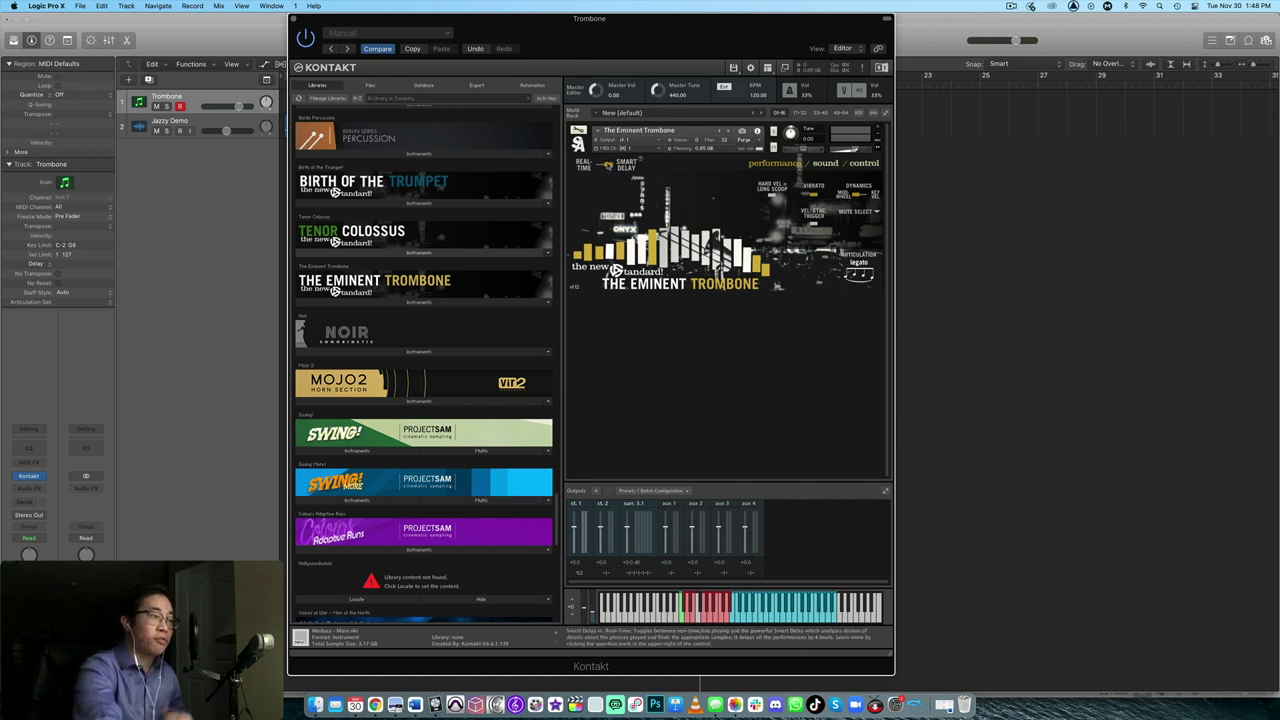
left_click(602, 166)
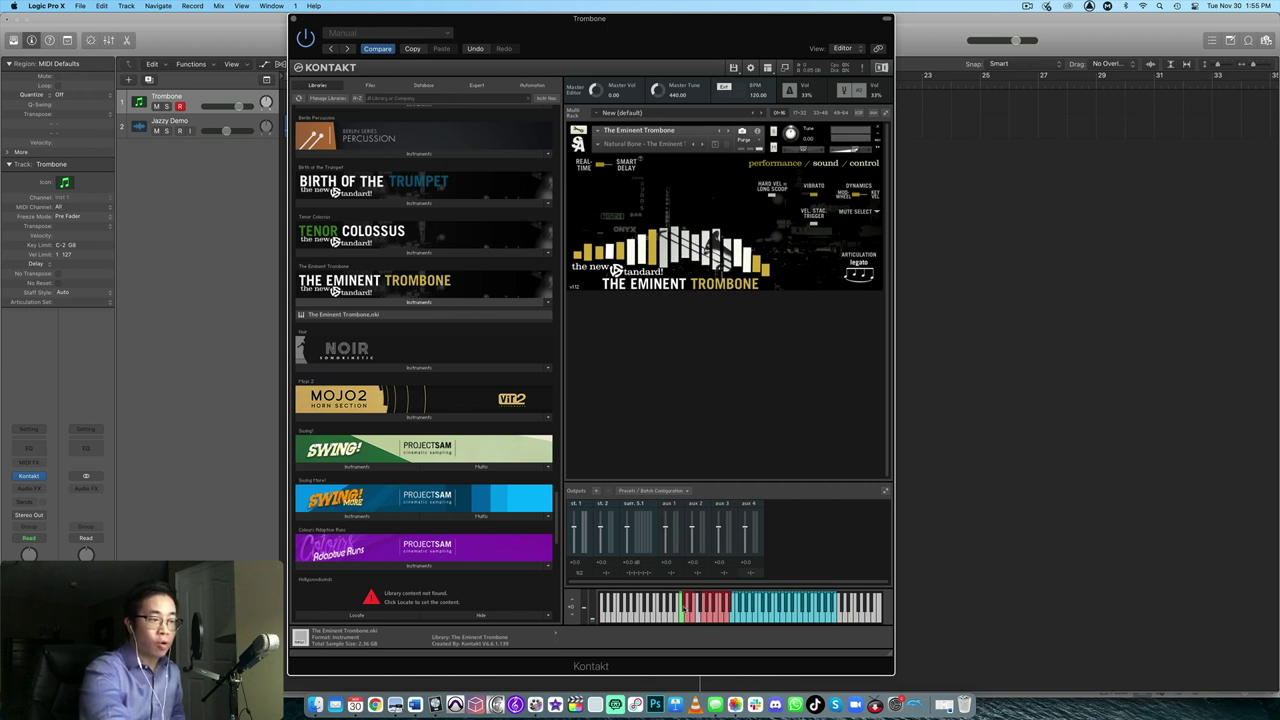
- Trigger the trombone's keyswitches from staccato through fortepiano and return the articulation to legato
left_click(685, 607)
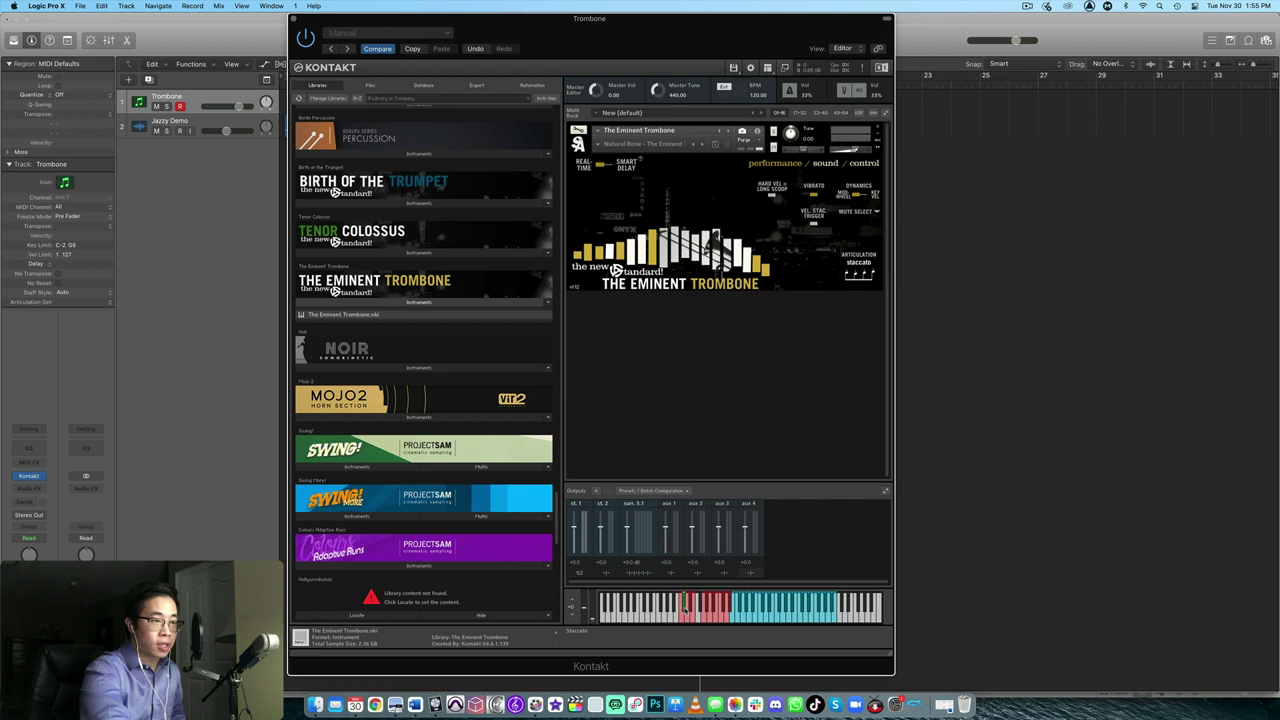
left_click(690, 610)
left_click(695, 615)
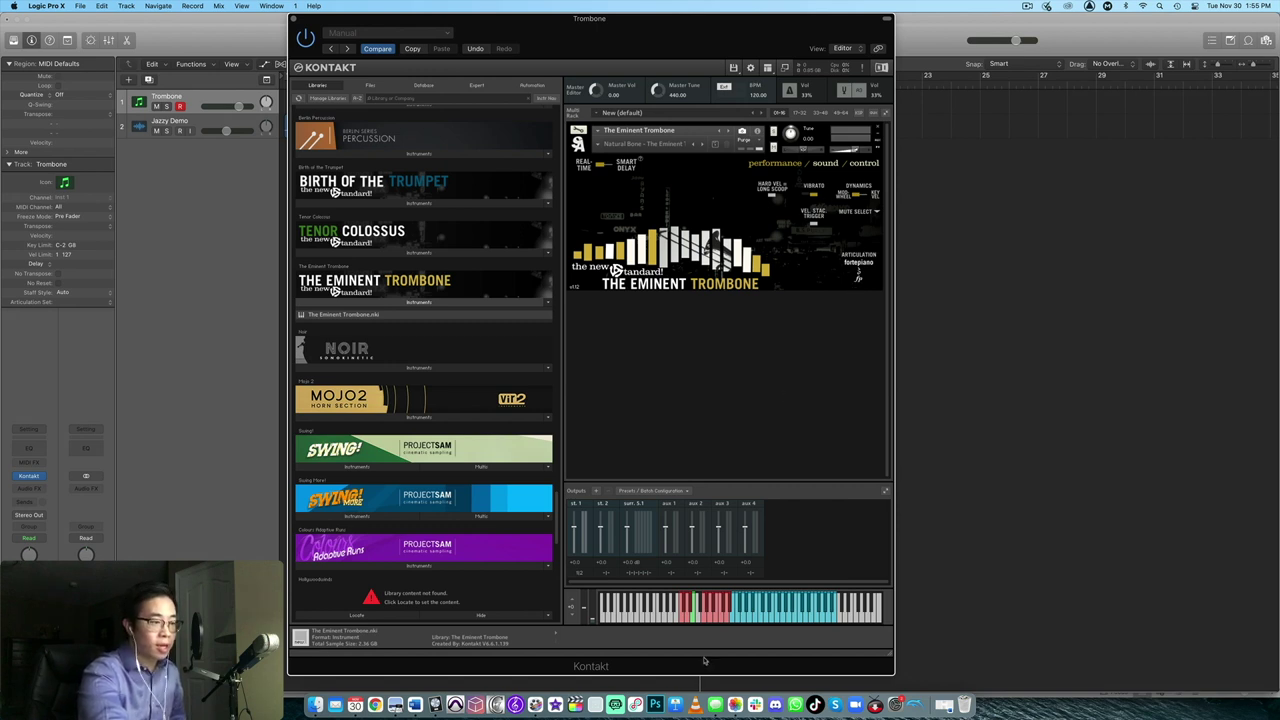
left_click(685, 620)
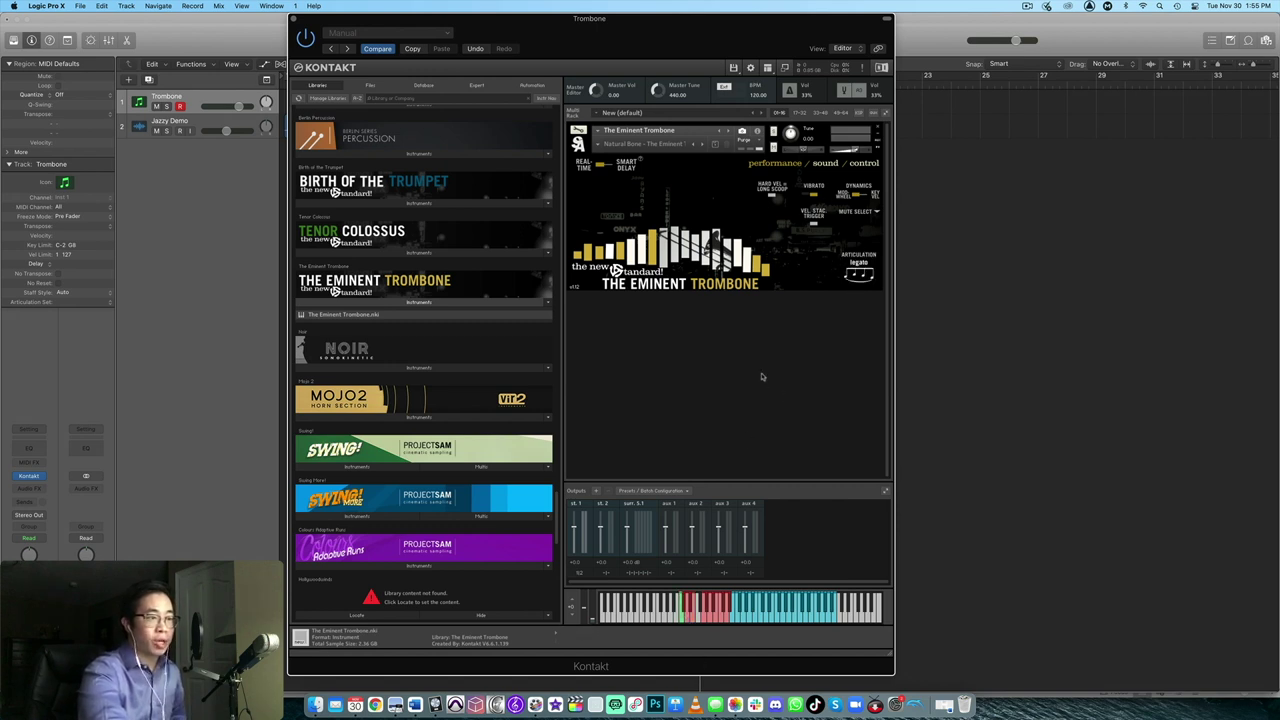
- Demonstrate the staccato and staccatissimo keyswitches, and point out the remaining articulation keys on the Kontakt keyboard
left_click(684, 606)
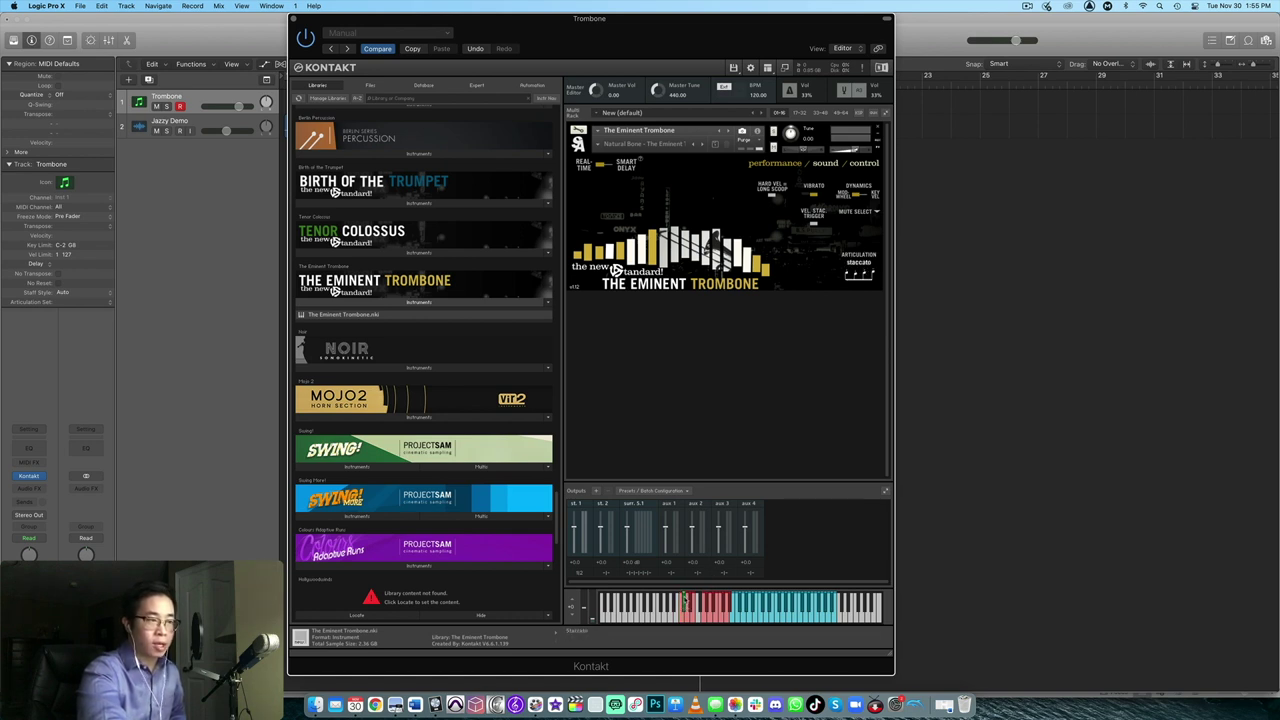
left_click(686, 606)
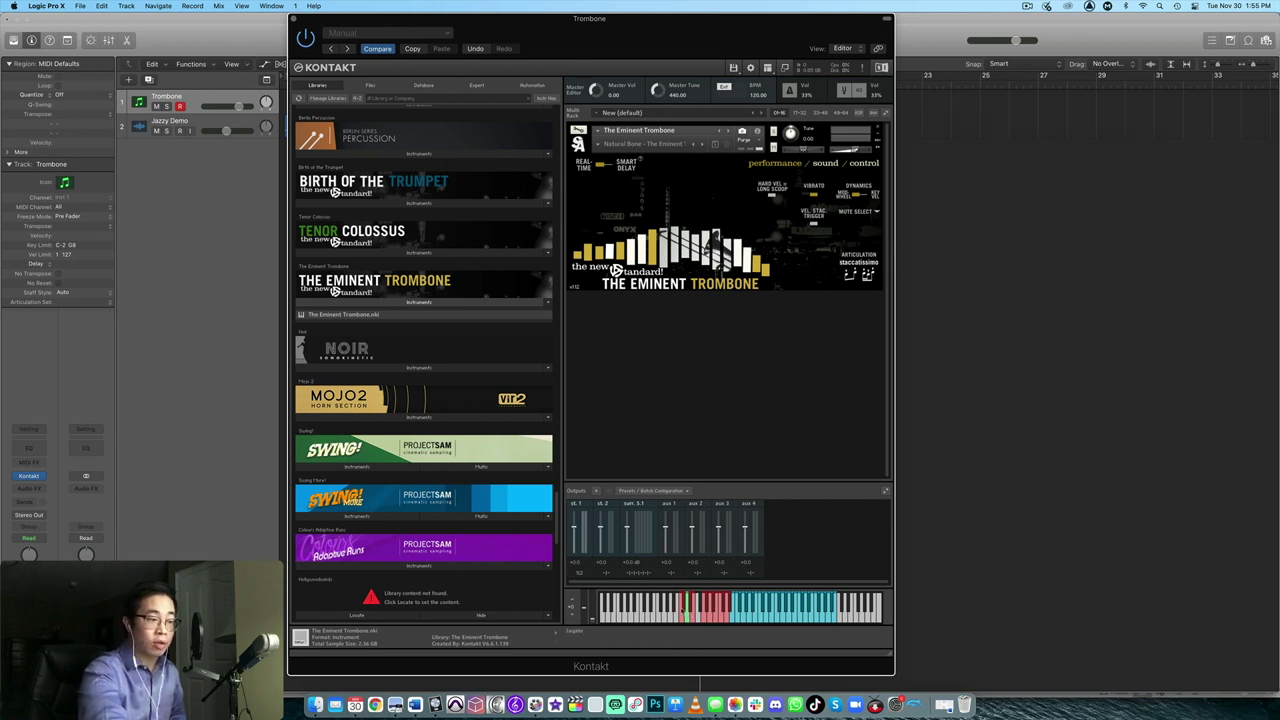
left_click(720, 601)
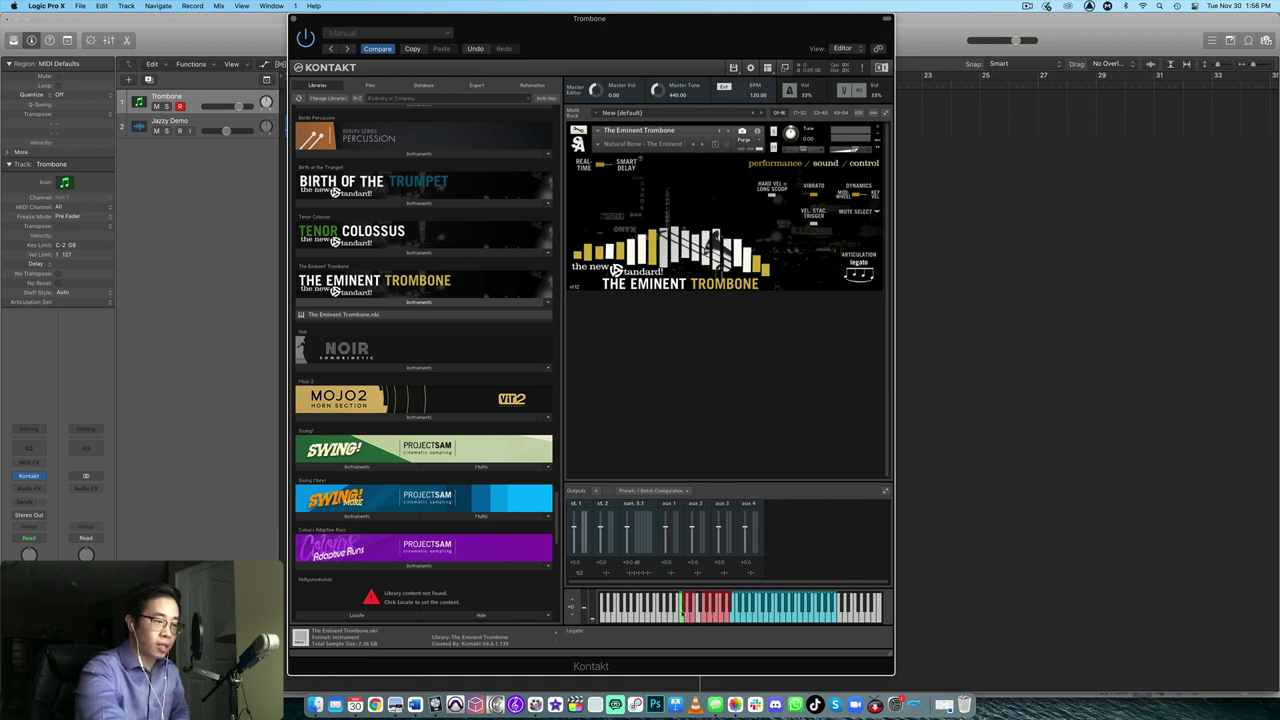
left_click(682, 610)
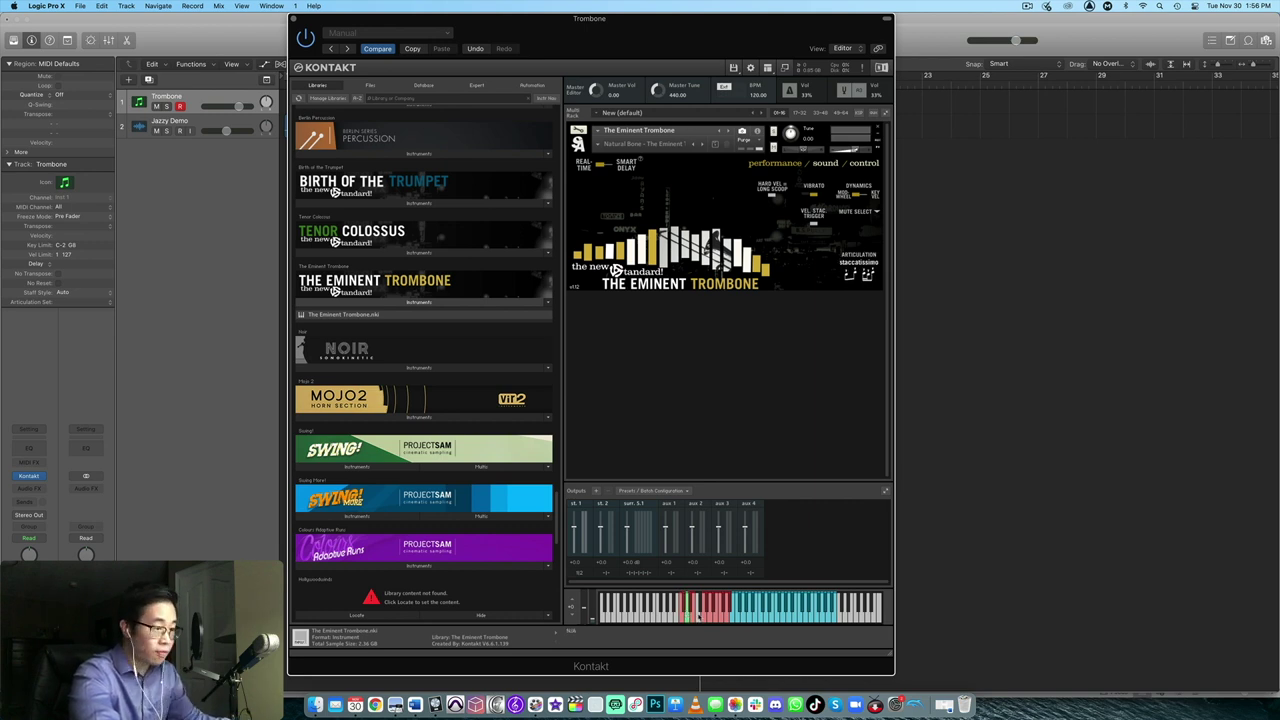
left_click(703, 612)
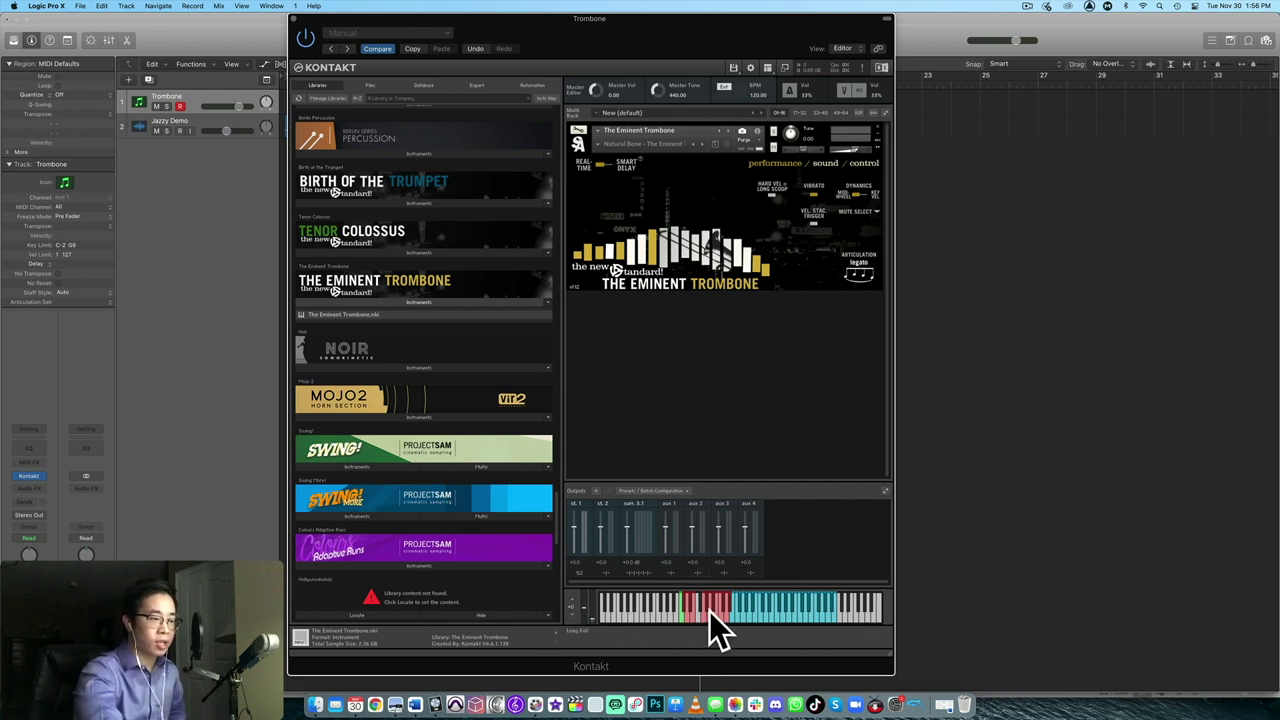
- Move the Kontakt window below the tracks and zoom the timeline out to show both full regions
left_click_drag(642, 61, 687, 53)
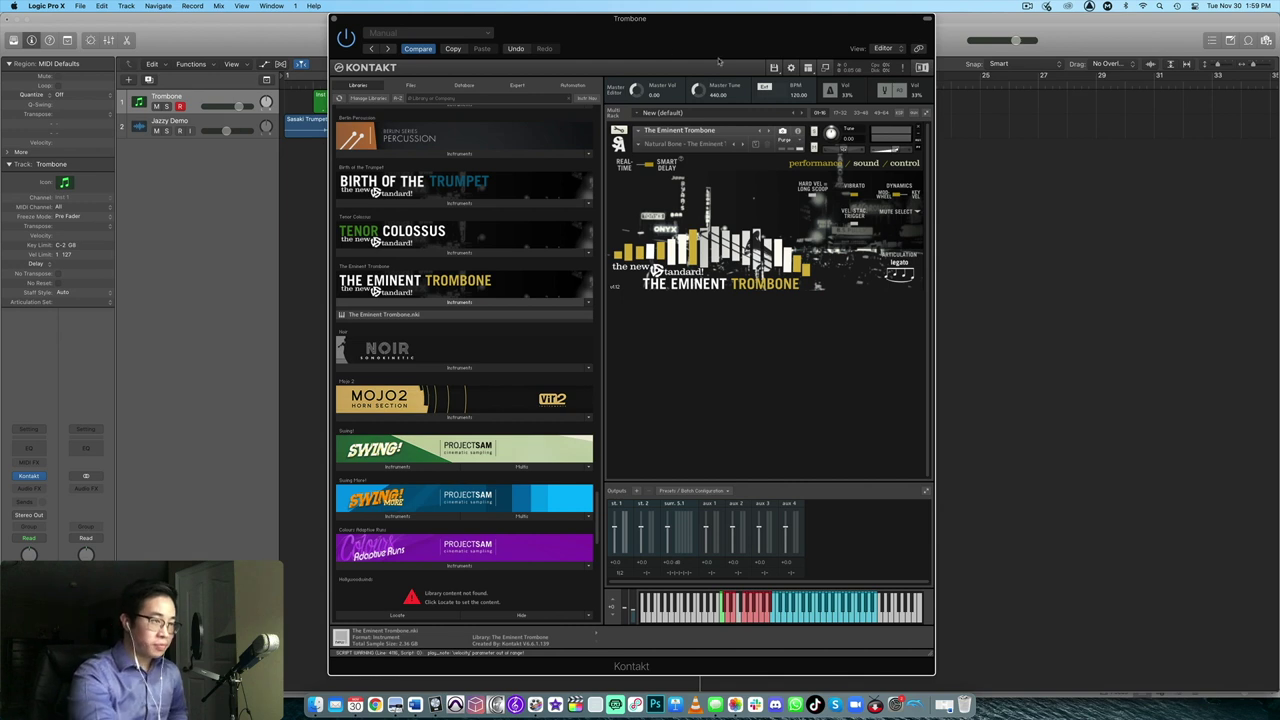
left_click_drag(910, 22, 943, 165)
left_click(1240, 120)
scroll(1215, 153, "up", 5)
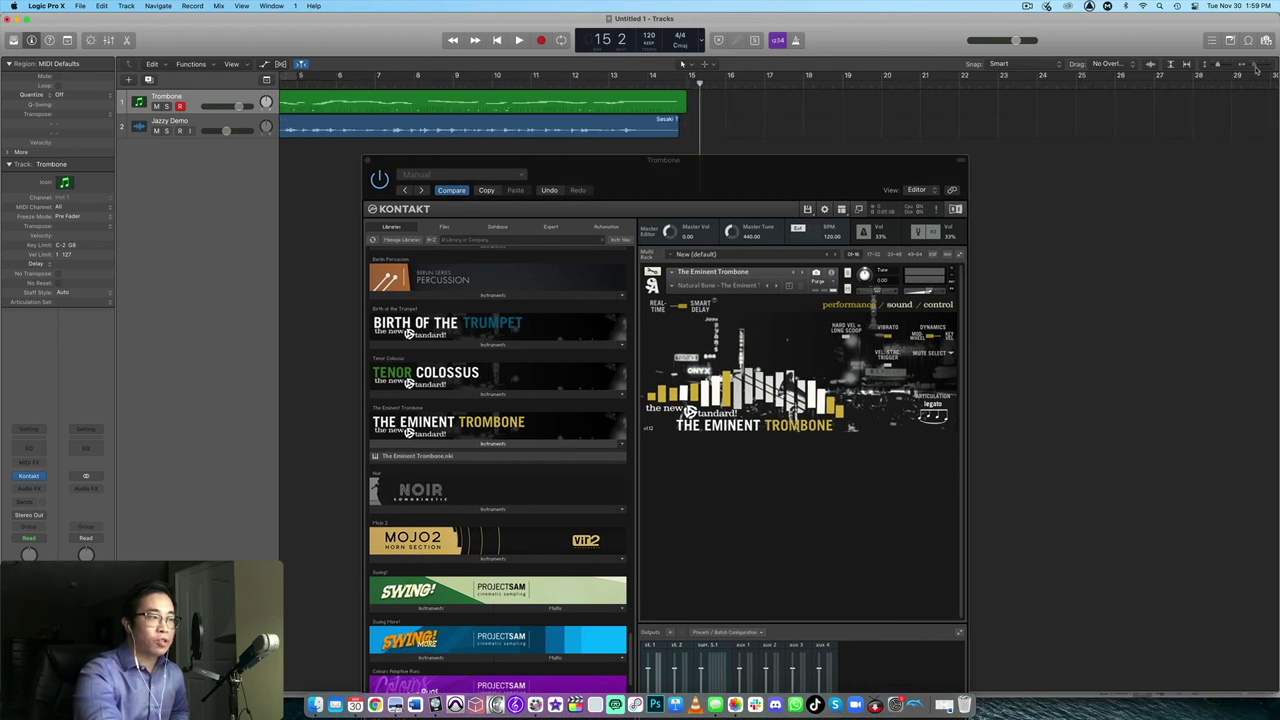
scroll(1215, 153, "up", 2)
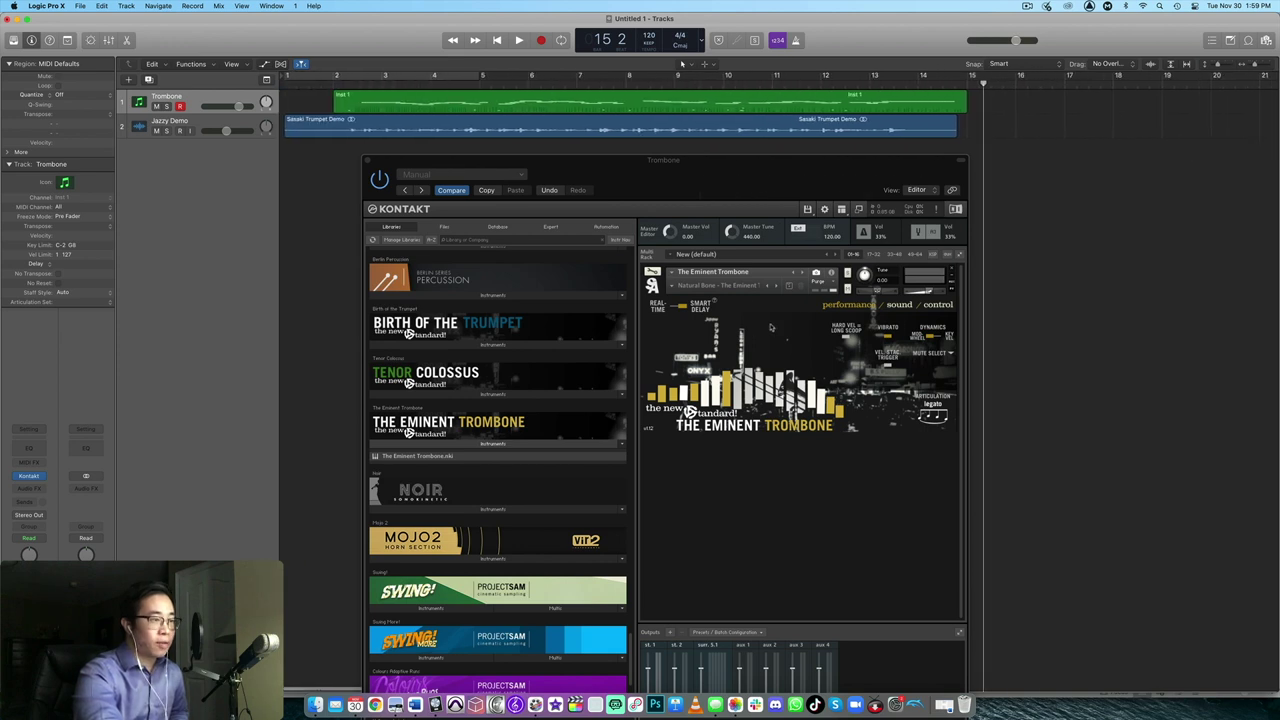
- Switch The Eminent Trombone to Real-Time mode, clear its window from the tracks, and play the project from the beginning
left_click(677, 310)
left_click_drag(688, 181, 663, 245)
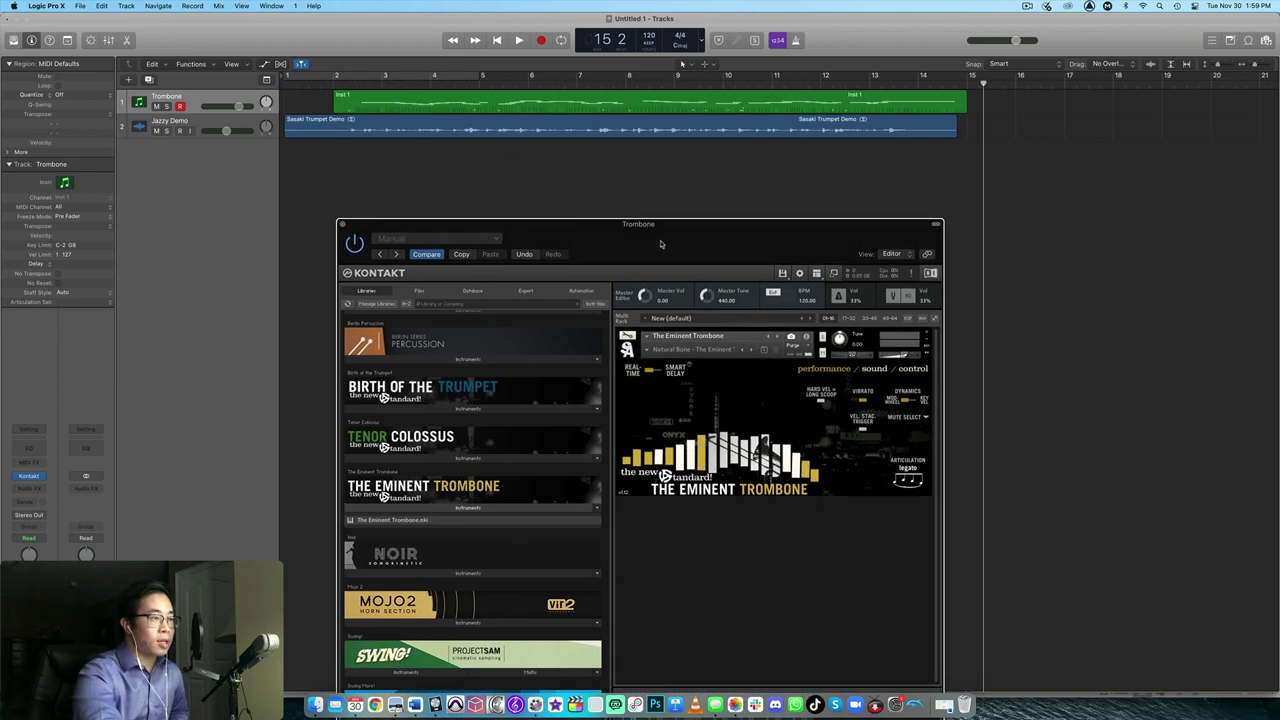
left_click(338, 80)
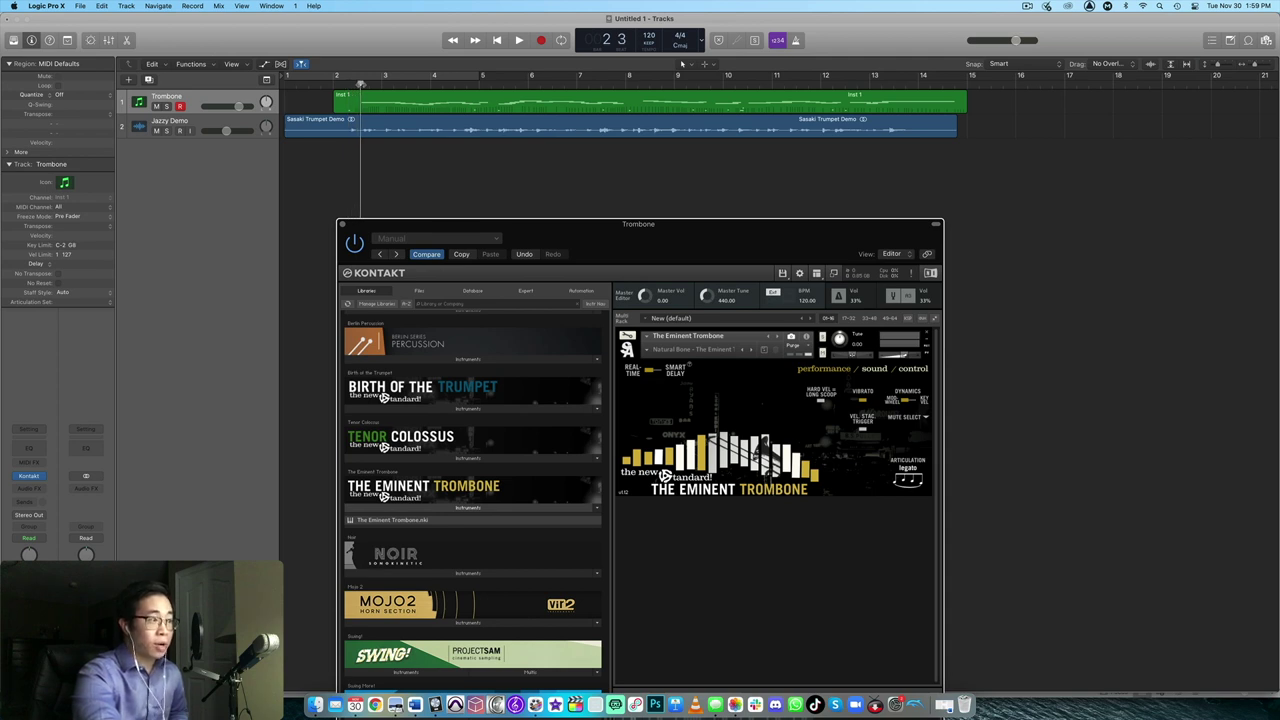
left_click(326, 93)
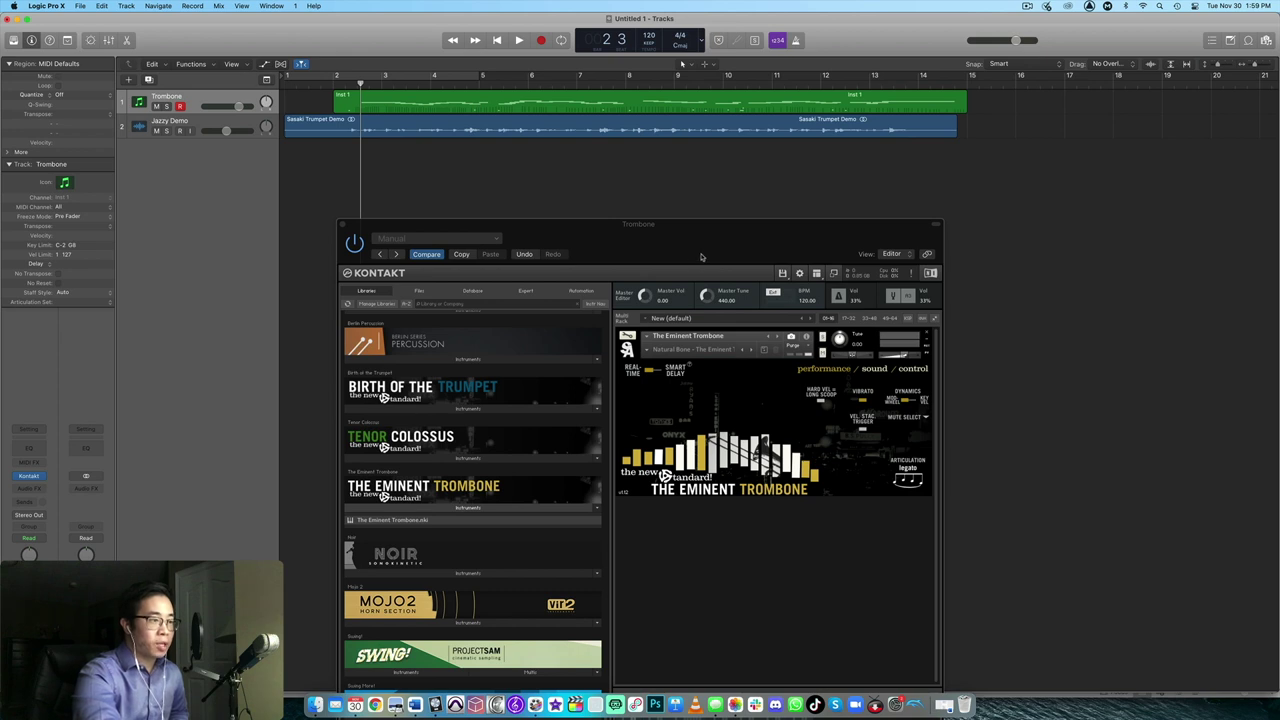
key("Return")
key("space")
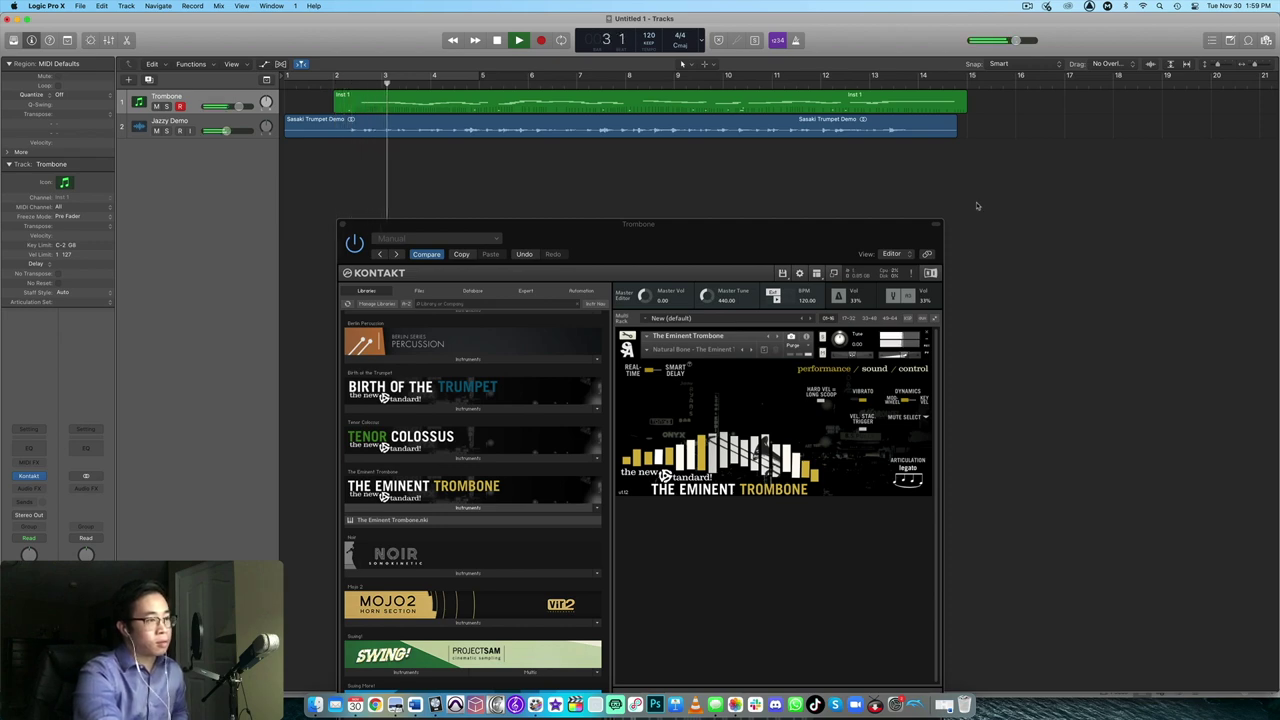
- Open the trombone region in the Piano Roll, with the editor enlarged and zoomed out to show melody notes and keyswitches
double_click(779, 100)
left_click_drag(779, 252, 984, 62)
left_click(553, 36)
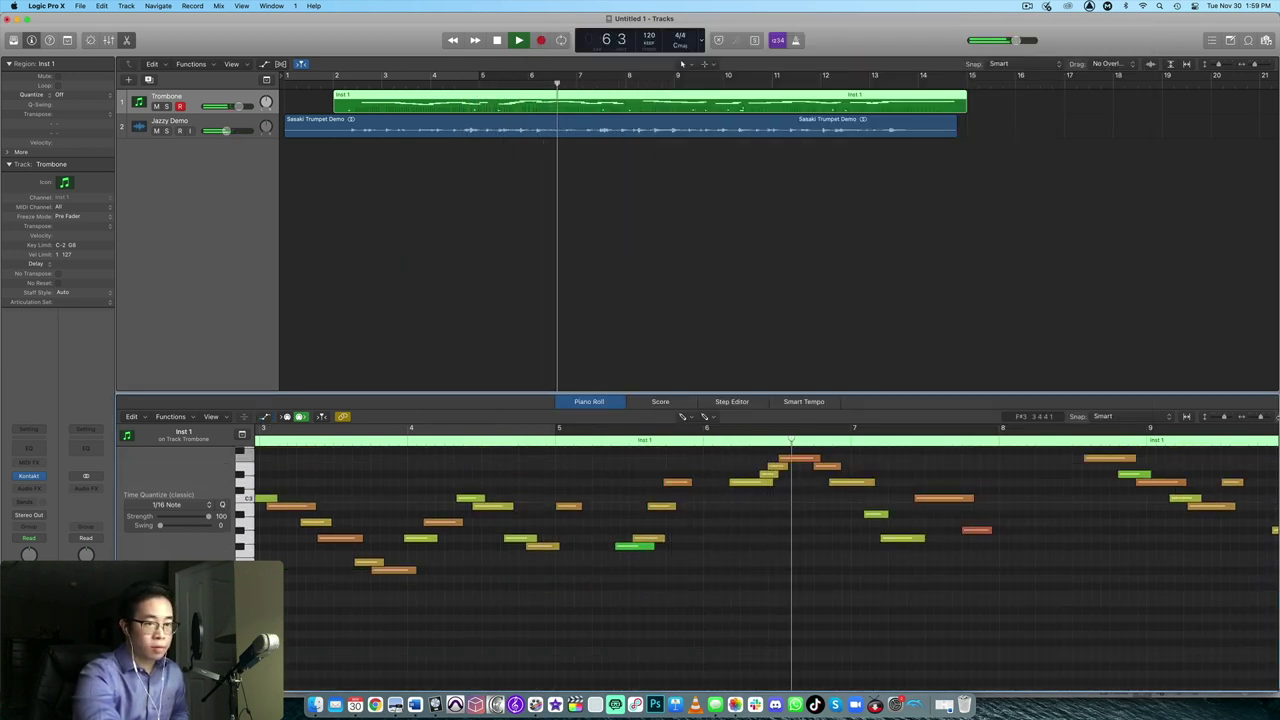
left_click(1254, 423)
scroll(1071, 500, "up", 3)
scroll(951, 551, "down", 5)
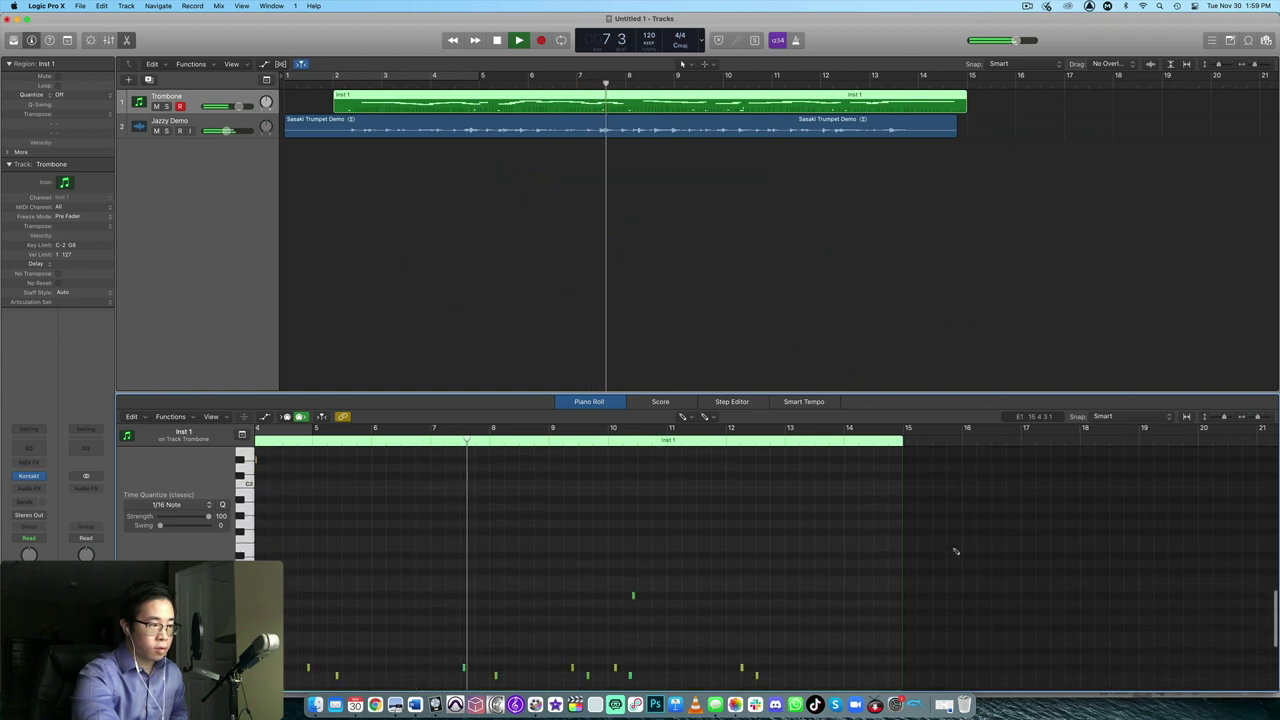
scroll(751, 523, "up", 8)
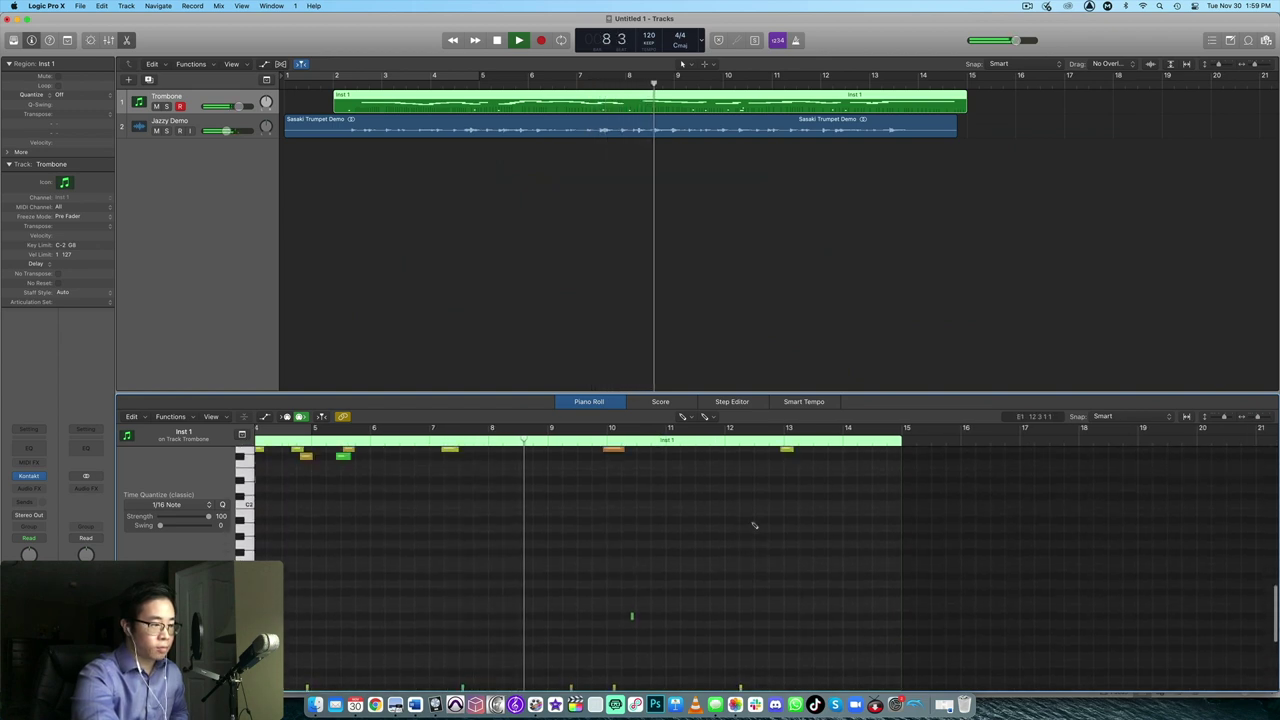
left_click_drag(630, 389, 646, 232)
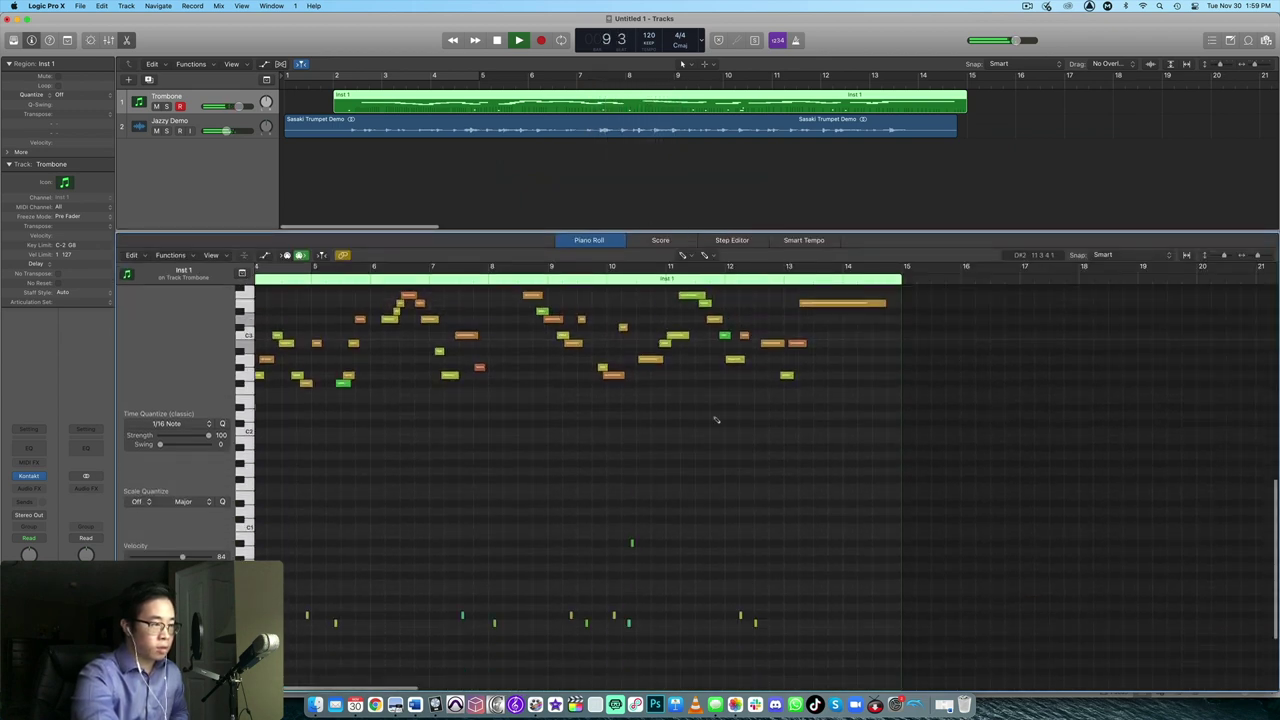
- Follow the trombone region's melody and keyswitch notes through to its end, and stop playback
scroll(714, 420, "up", 1)
scroll(716, 420, "left", 2)
scroll(716, 420, "up", 1)
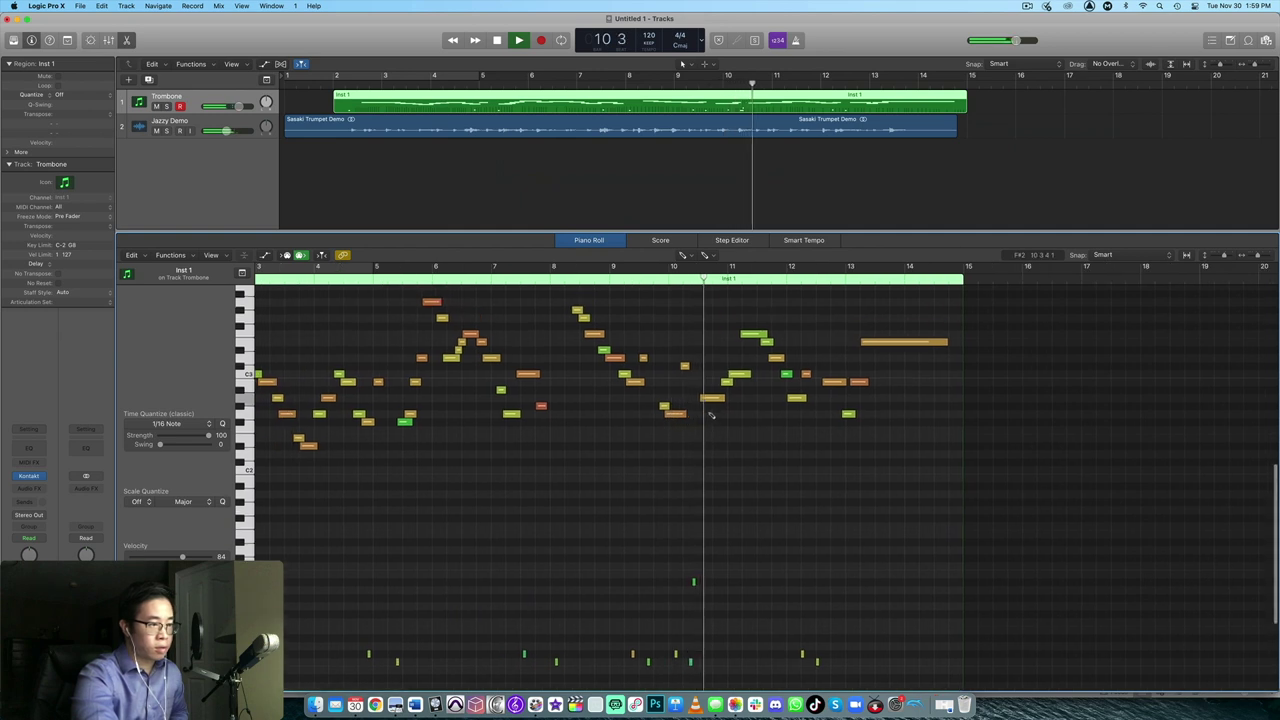
scroll(730, 425, "left", 2)
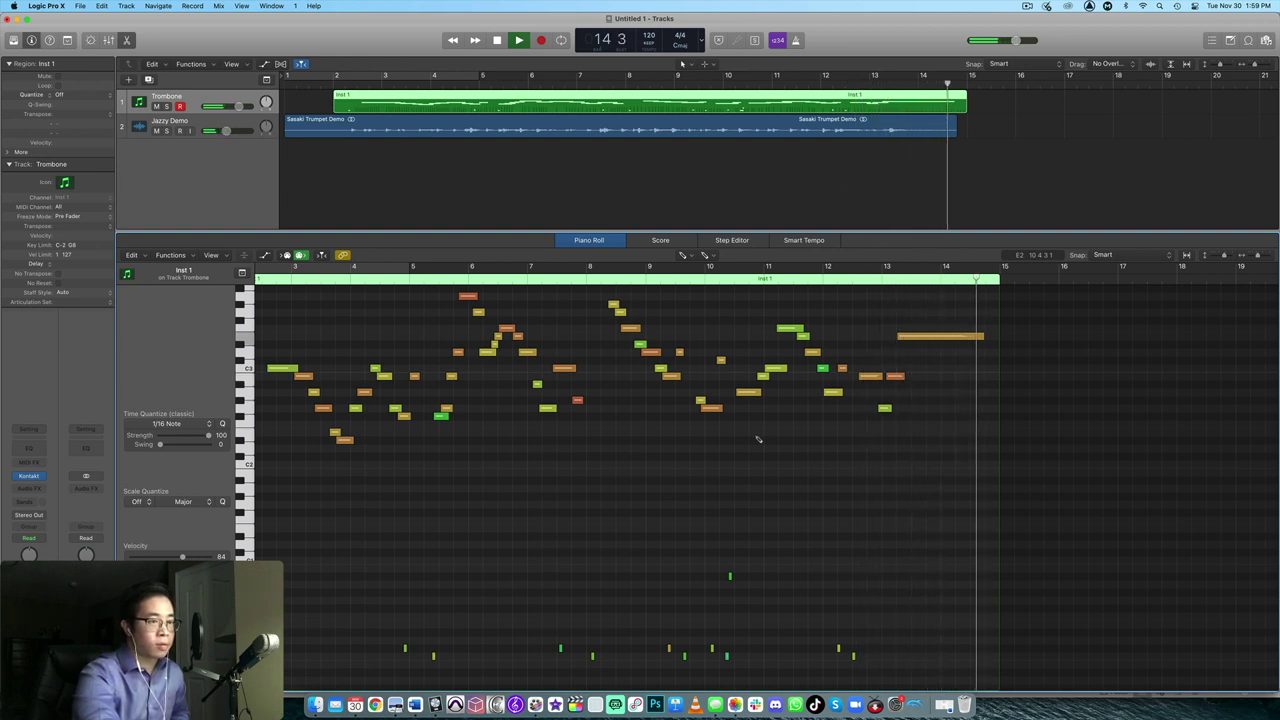
key("space")
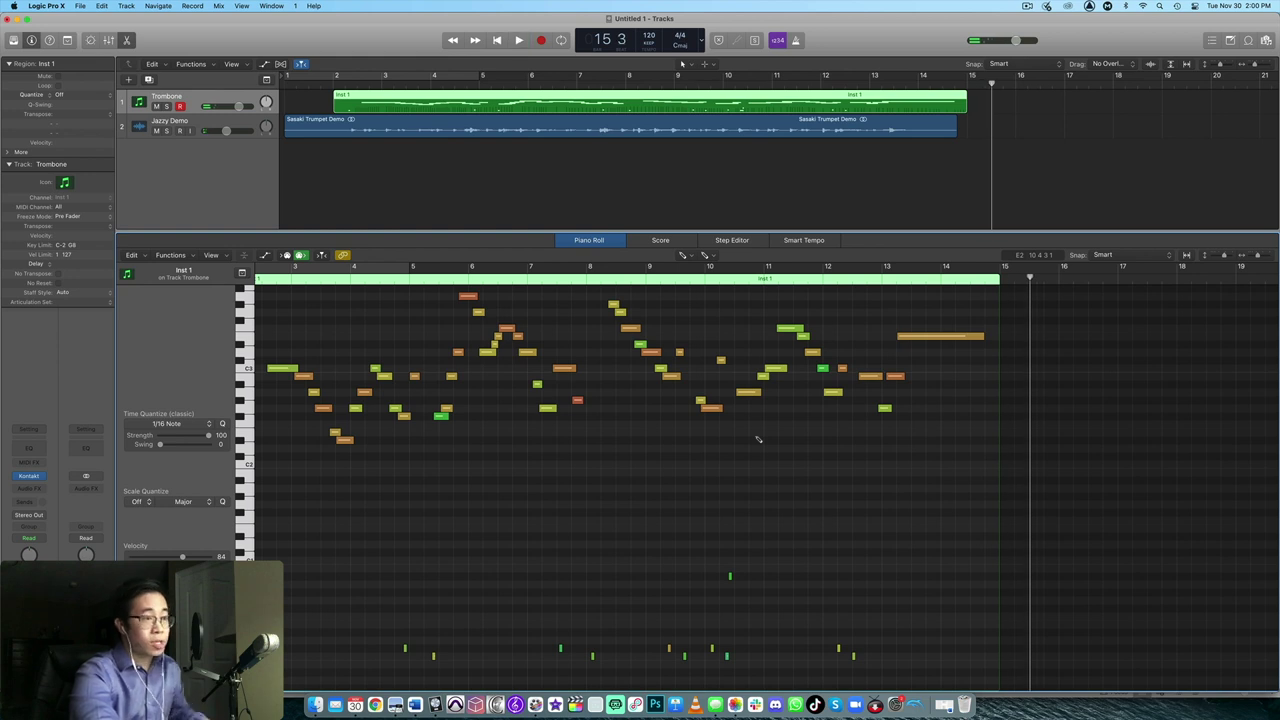
- Show Kontakt beside the tracks with The Eminent Trombone in Smart Delay mode, and move the trombone region earlier to start at bar 1
left_click(31, 477)
left_click_drag(945, 17, 1075, 21)
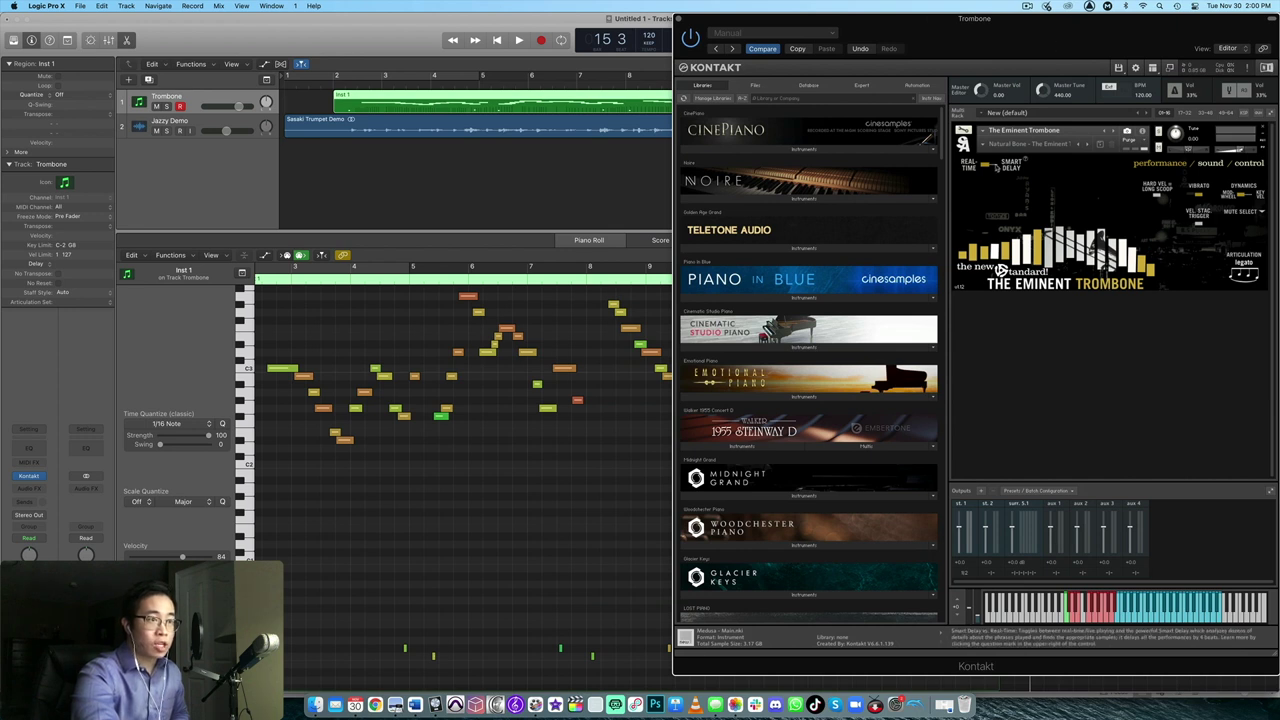
mouse_move(356, 108)
left_mouse_down()
mouse_move(370, 102)
mouse_move(336, 102)
left_mouse_up()
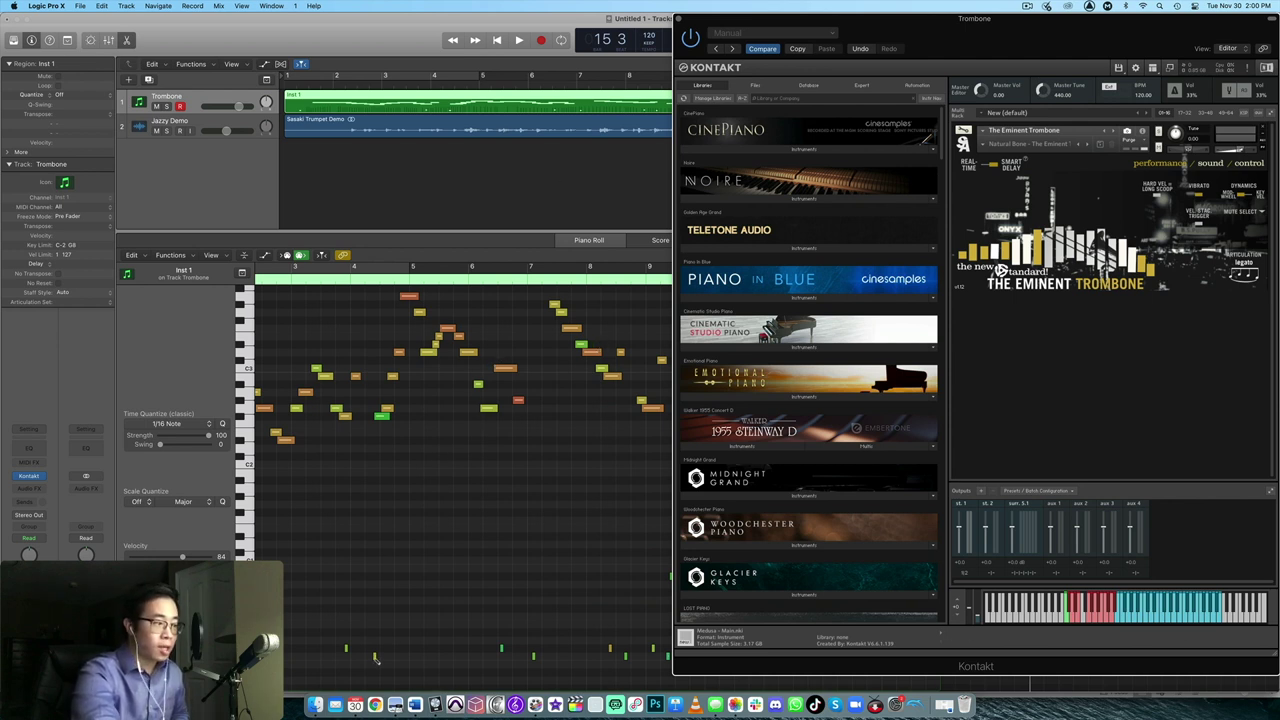
- Examine the keyswitch notes below the melody in the trombone region, moving the Kontakt window out of the way
scroll(399, 642, "left", 3)
scroll(420, 630, "down", 3)
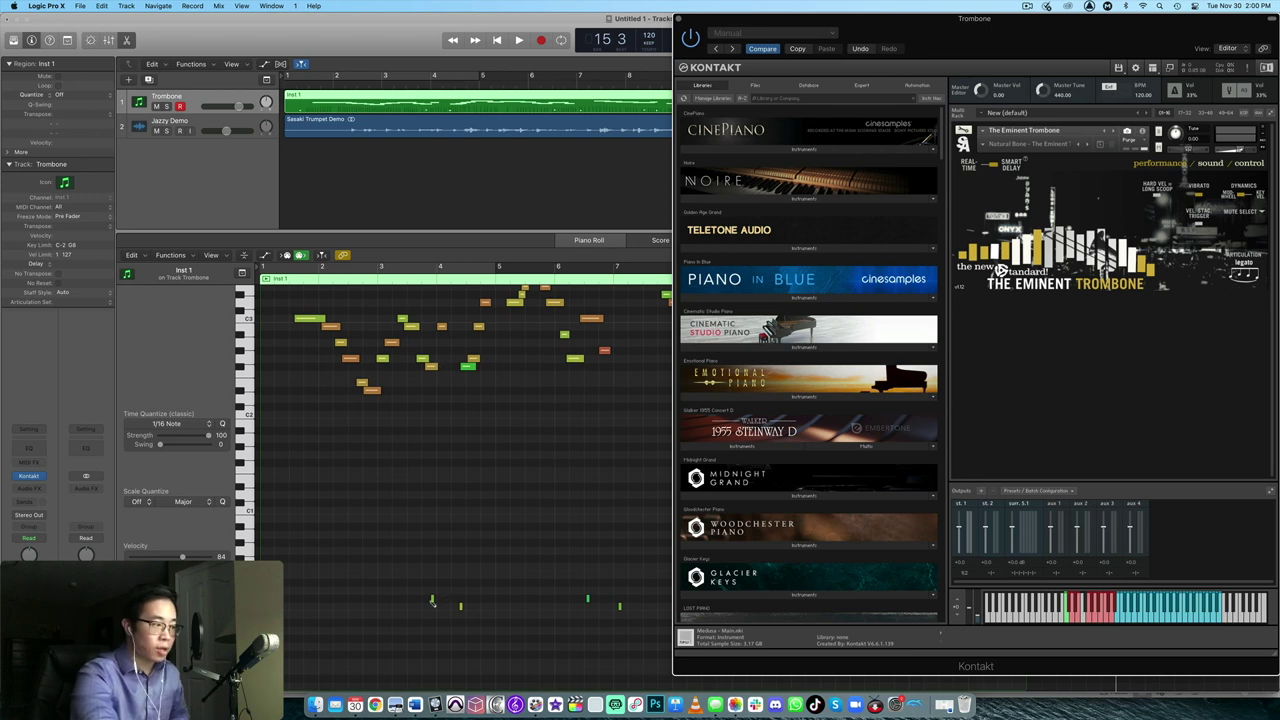
left_click(433, 598)
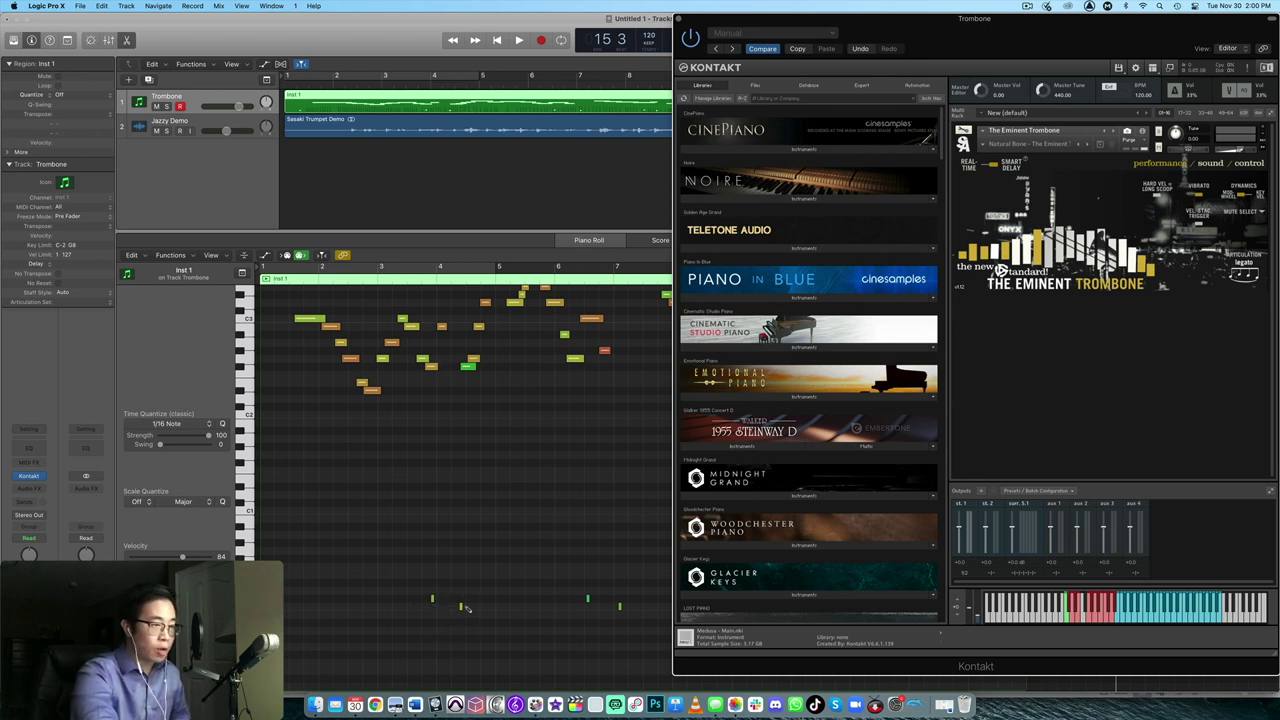
left_click_drag(723, 17, 885, 508)
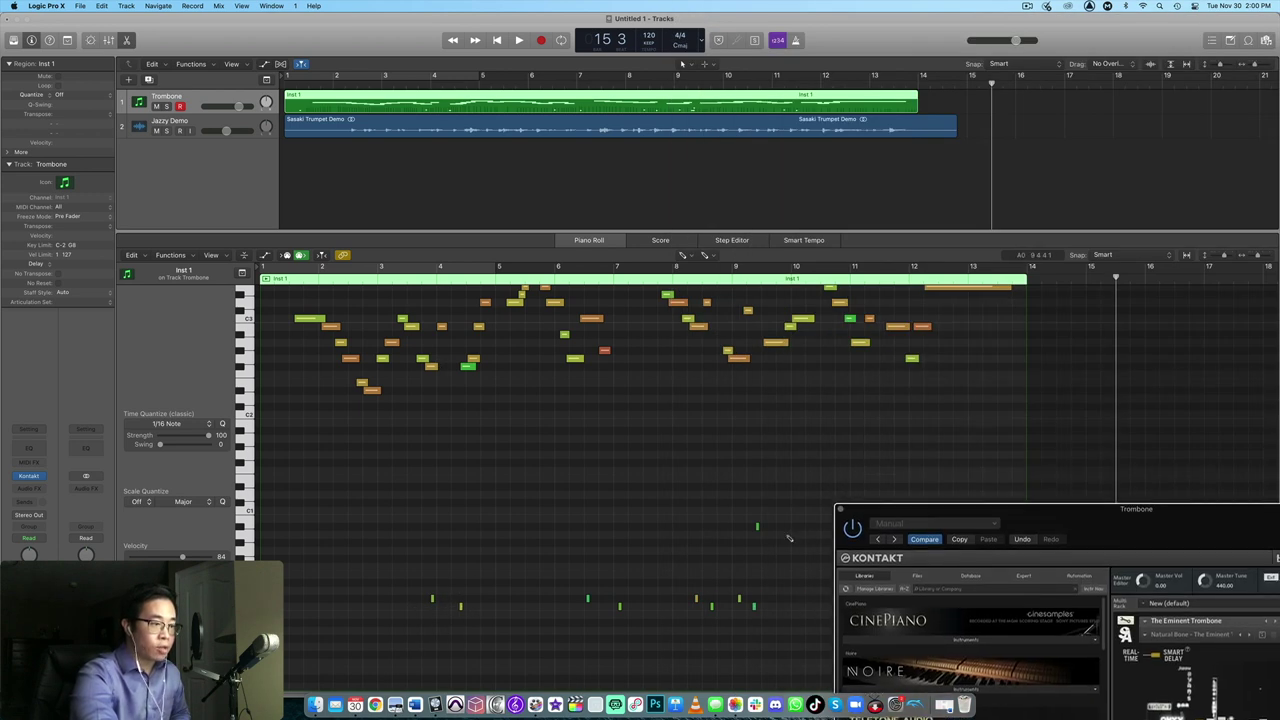
left_click_drag(1172, 523, 1032, 597)
- Place the Kontakt window back beside the Piano Roll and play the project from the beginning in Smart Delay mode
left_click(931, 383)
left_click_drag(931, 592, 960, 26)
left_click(632, 95)
key("space")
left_click_drag(1068, 35, 1052, 35)
left_click_drag(1020, 29, 1046, 29)
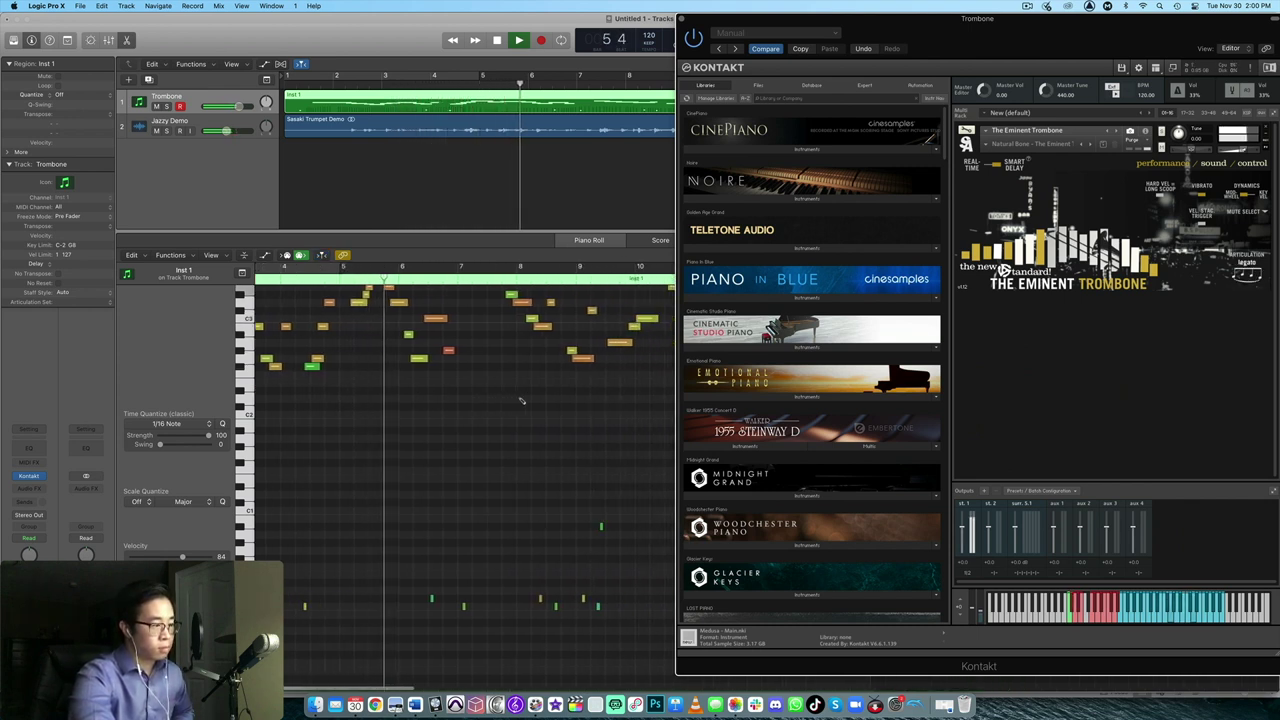
- Follow the Smart Delay playback in the Piano Roll past the end of the trombone region, and stop it
scroll(521, 400, "down", 1)
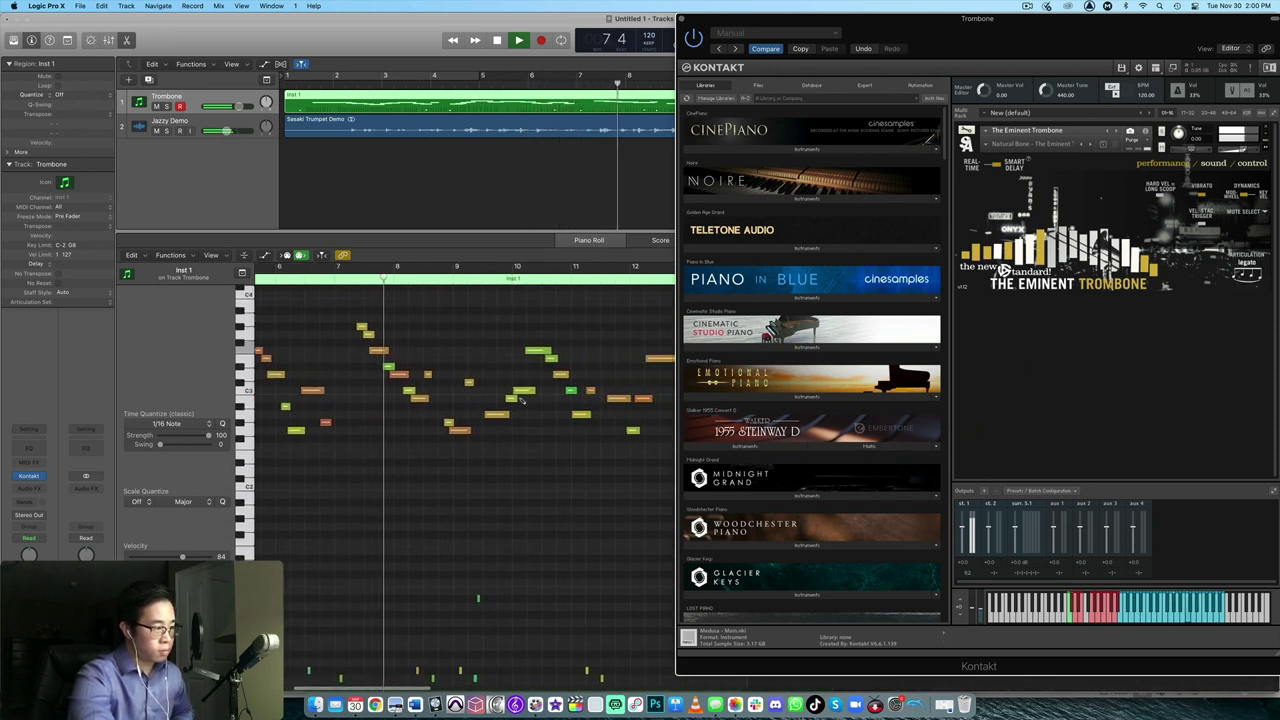
scroll(521, 400, "down", 1)
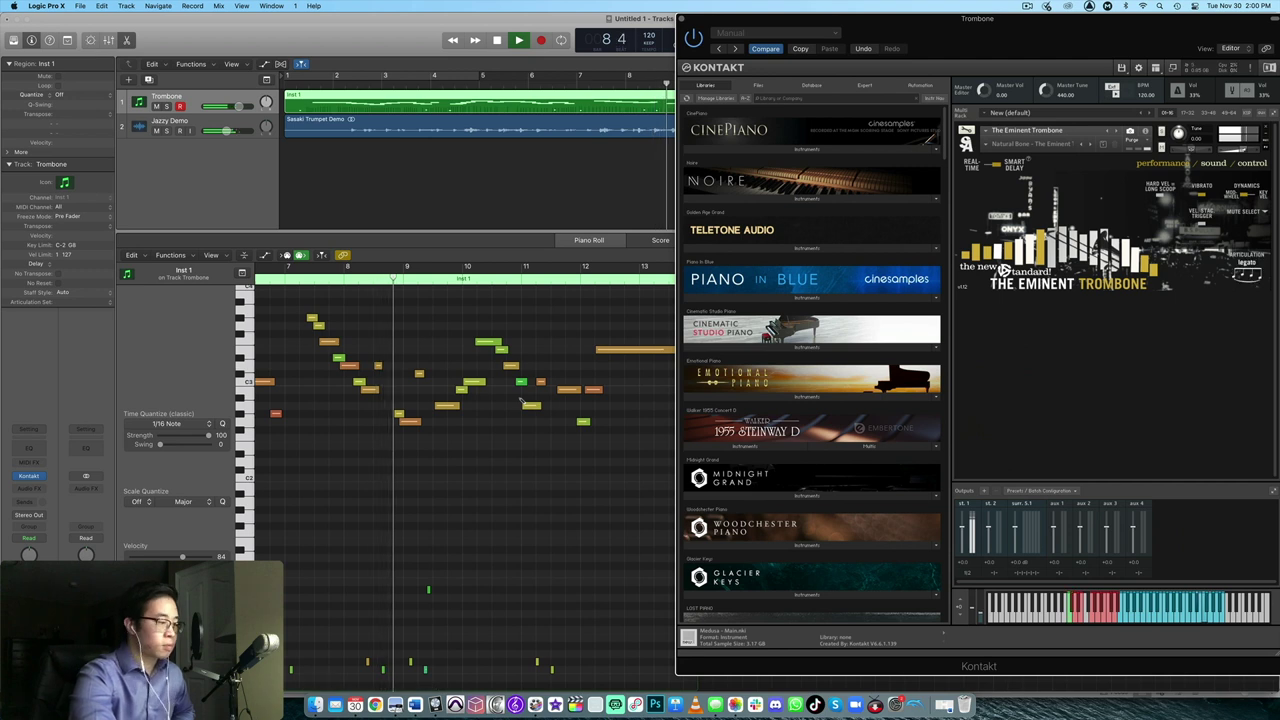
scroll(521, 400, "down", 2)
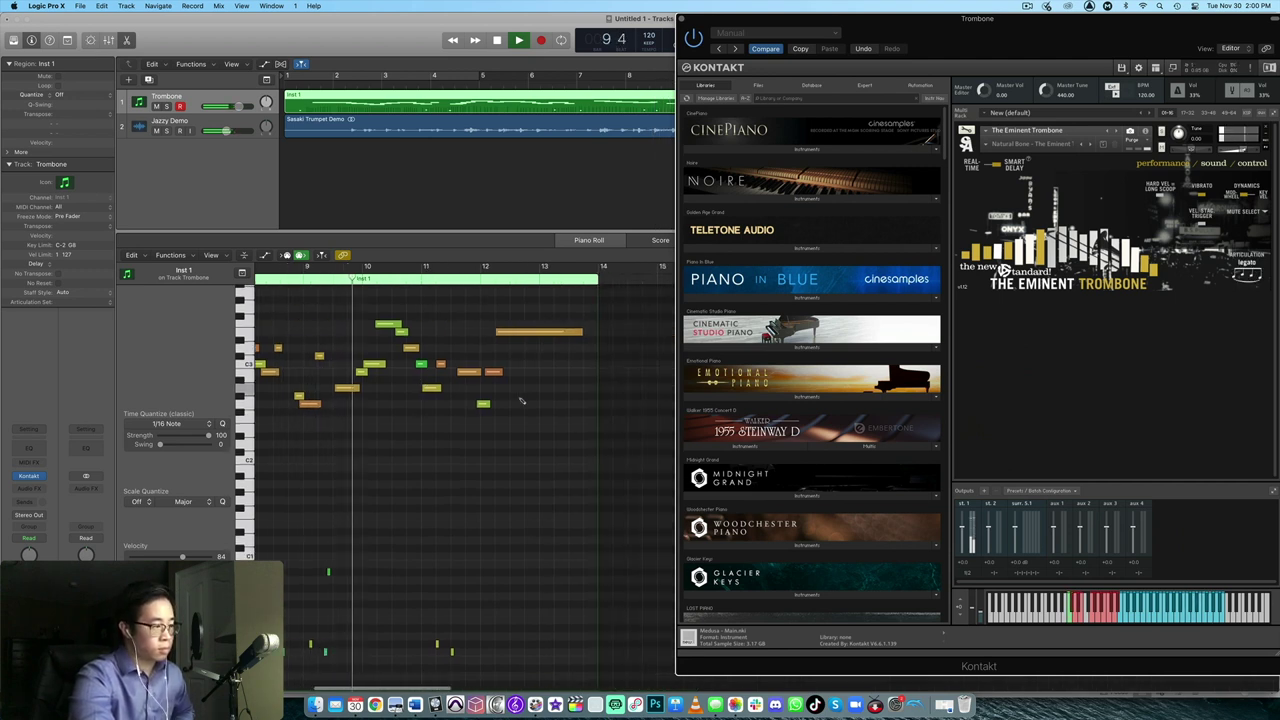
scroll(521, 400, "down", 1)
scroll(521, 400, "down", 1)
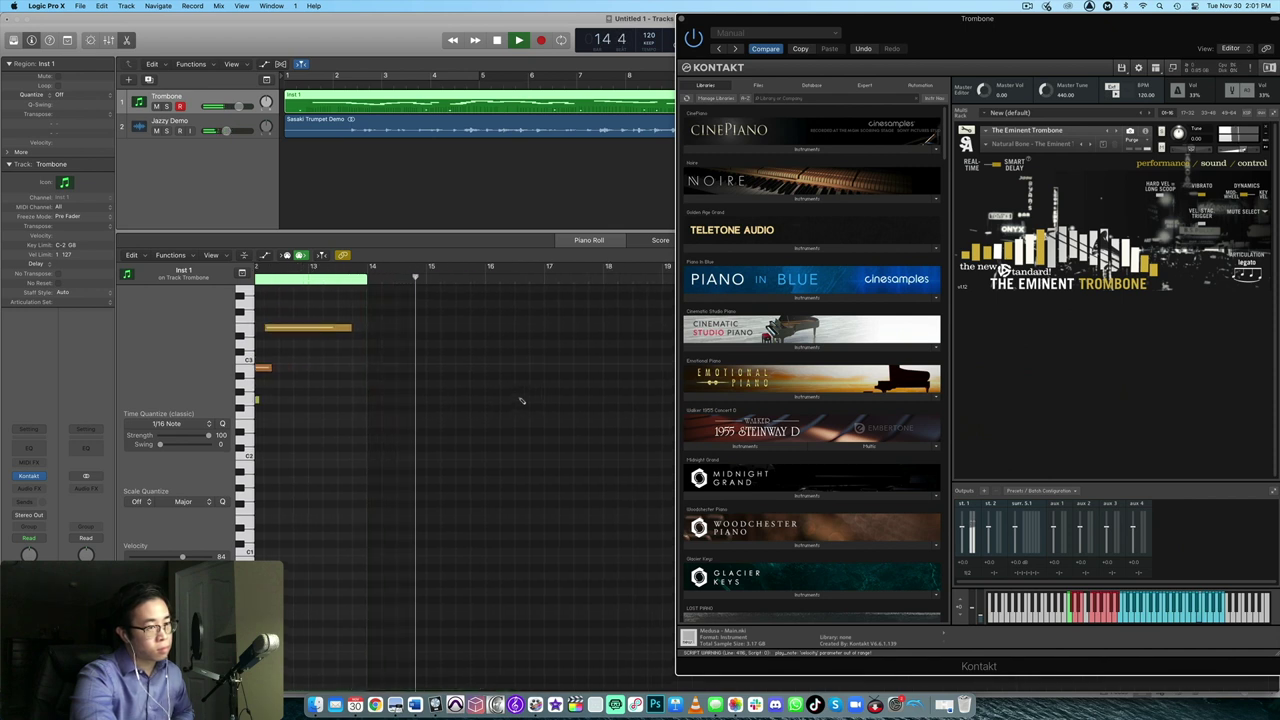
key("space")
- Centre the Kontakt window over the tracks and close the Piano Roll editor
left_click_drag(978, 37, 692, 18)
left_click(128, 42)
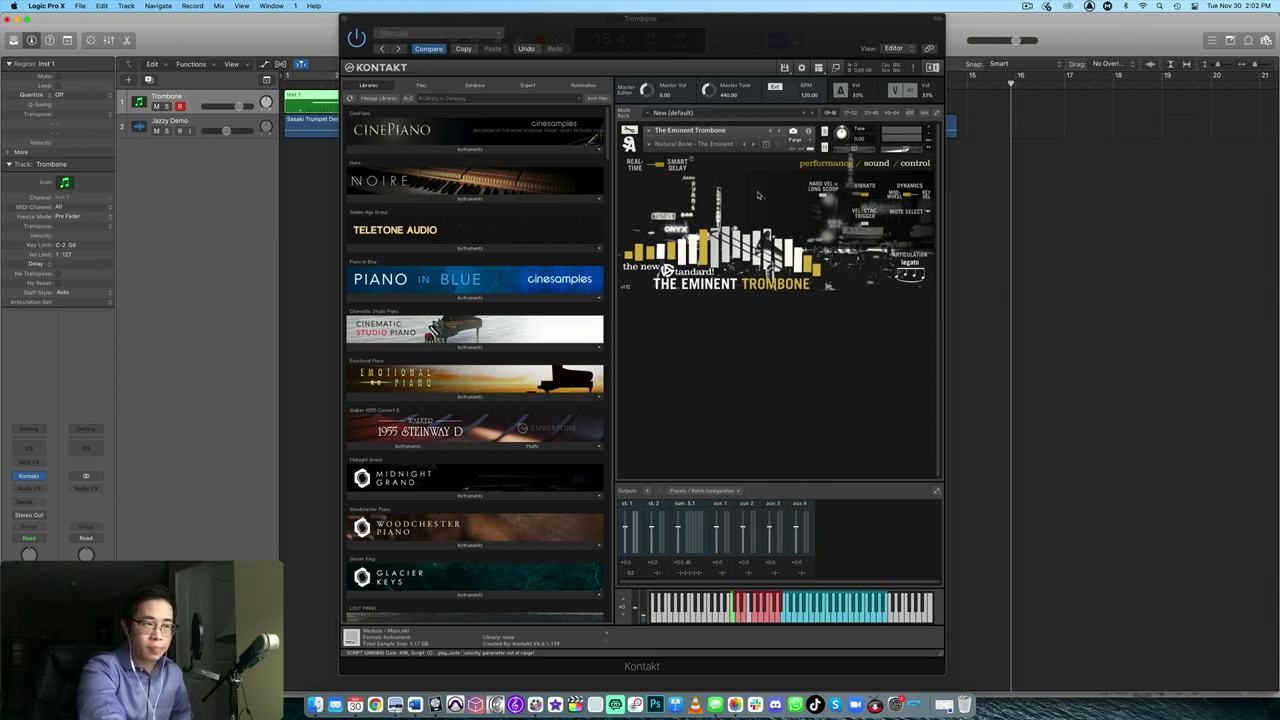
- Browse Kontakt's library list to Birth of the Trumpet, Tenor Colossus and The Eminent Trombone
scroll(441, 346, "down", 15)
scroll(441, 346, "down", 15)
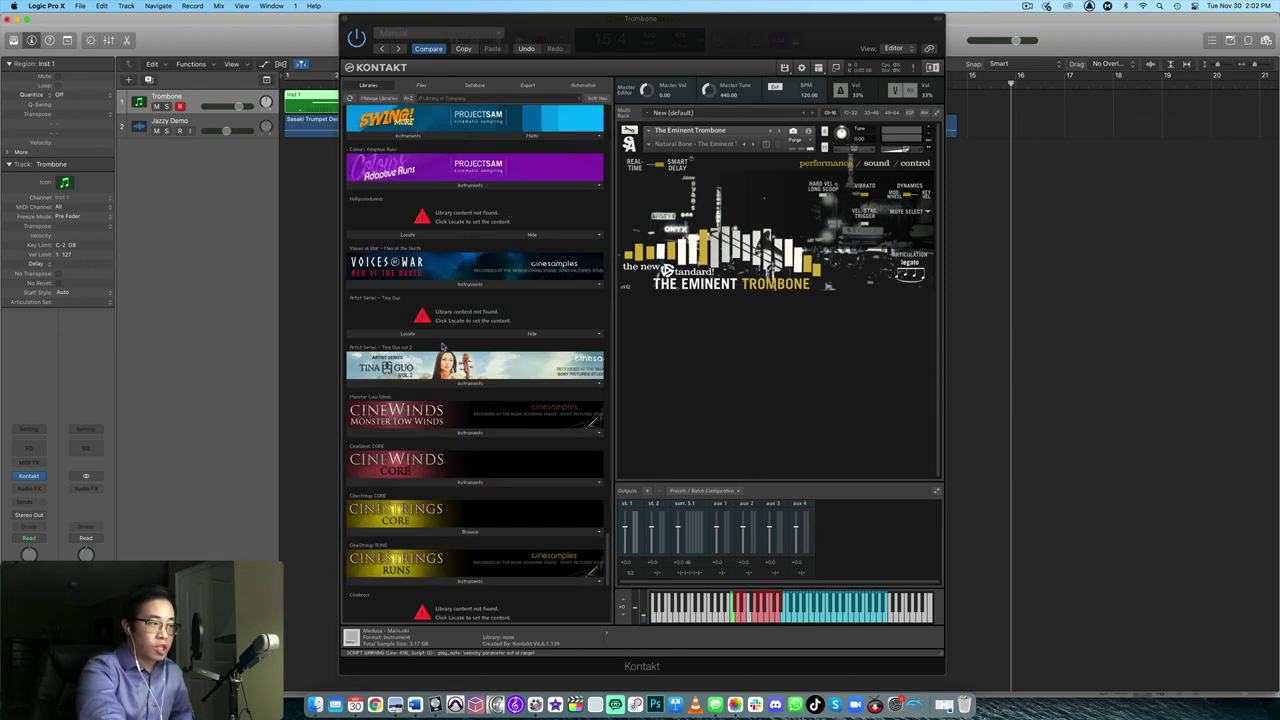
scroll(441, 346, "up", 10)
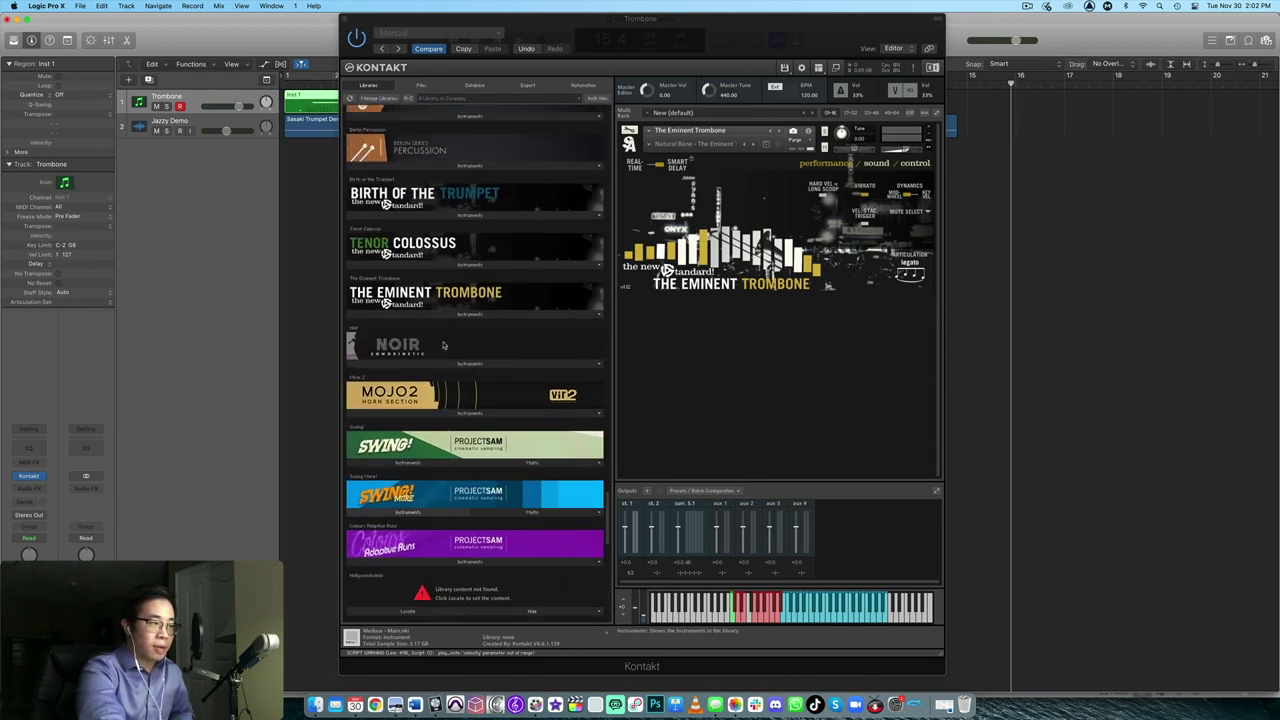
scroll(443, 344, "down", 1)
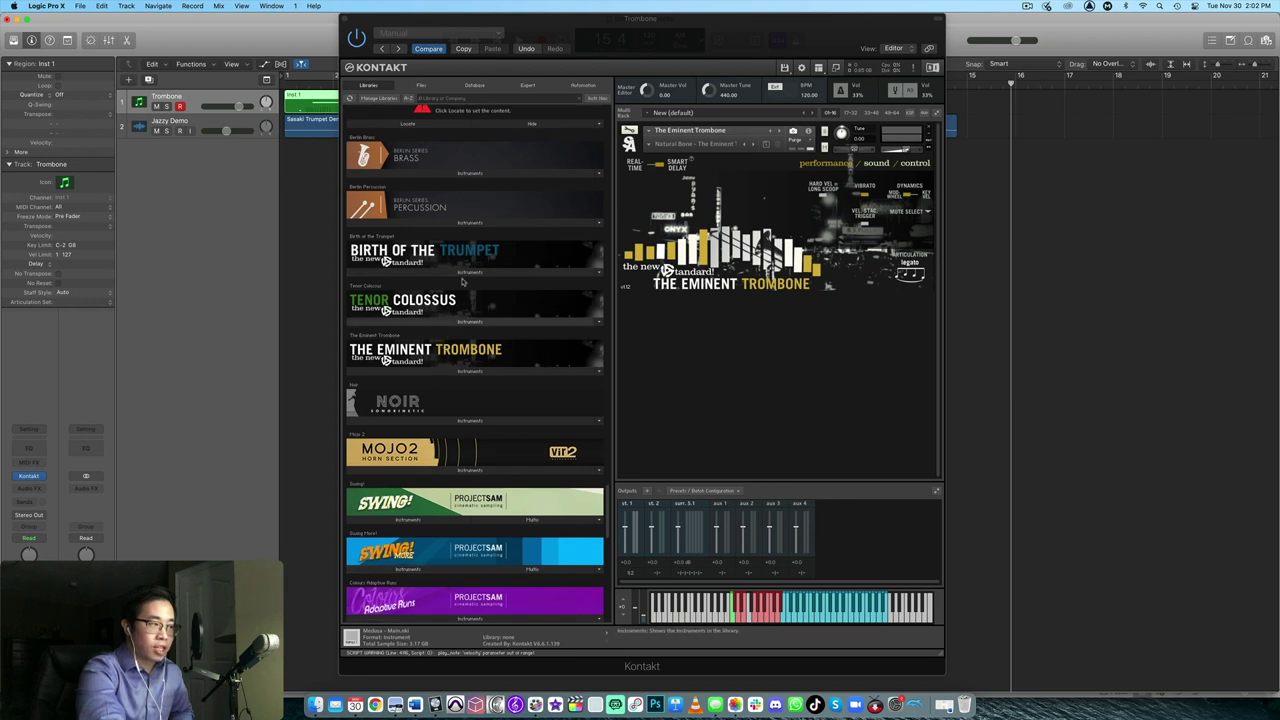